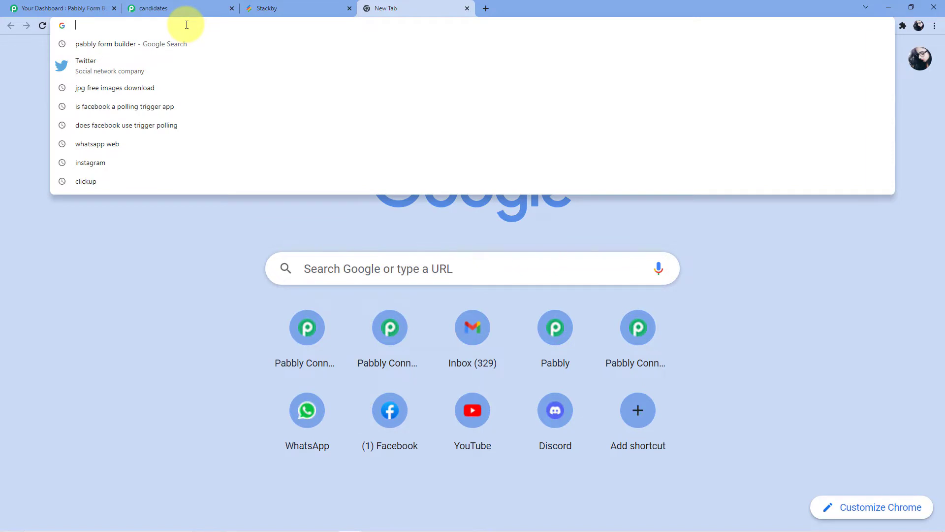
Go to the Pabbly Connect website at pabbly.com/connect/
text(pabbly.com)
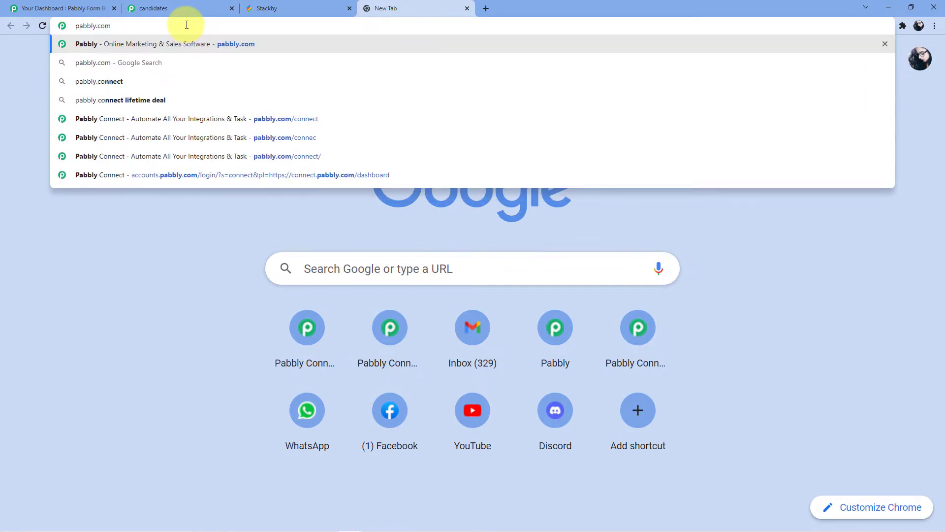
text(/connect/)
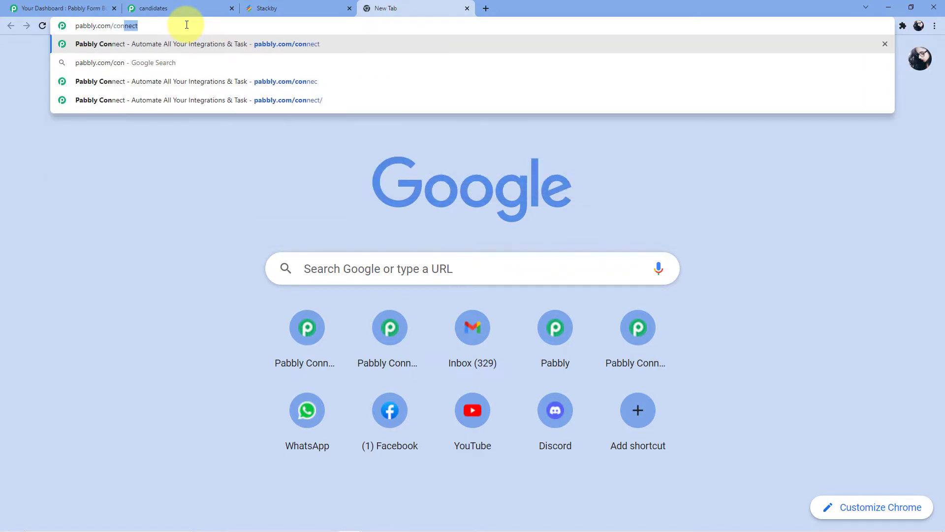
key(Return)
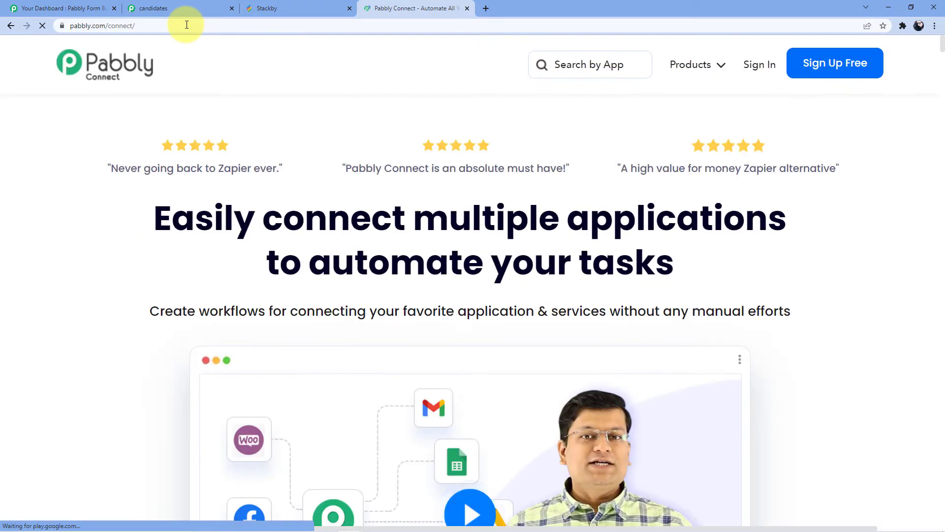
Sign in to the Pabbly account and access Pabbly Connect from the list of all apps
click(674, 86)
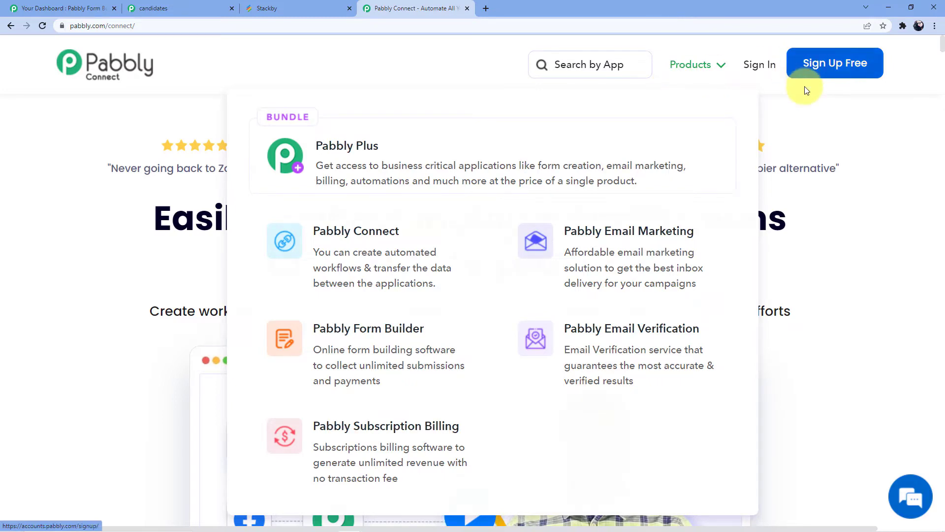
click(760, 66)
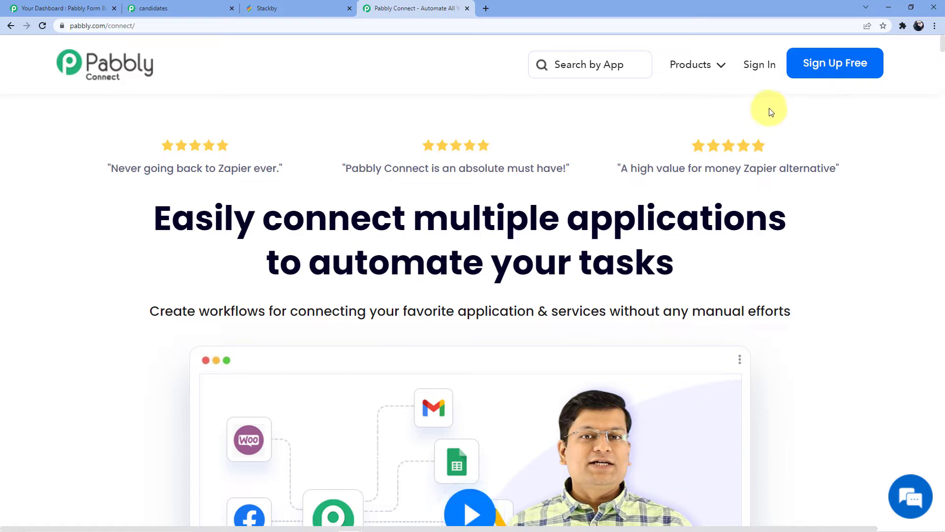
click(757, 64)
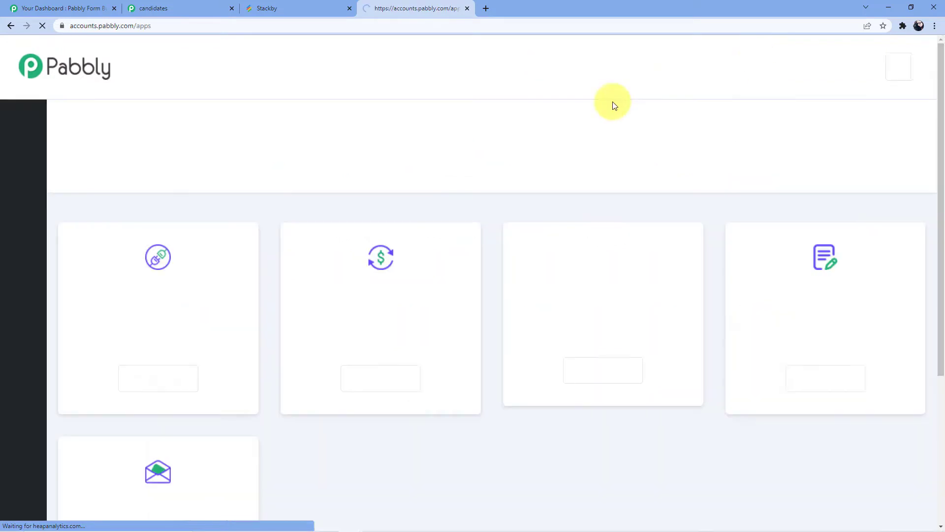
scroll(205, 302, down, 2)
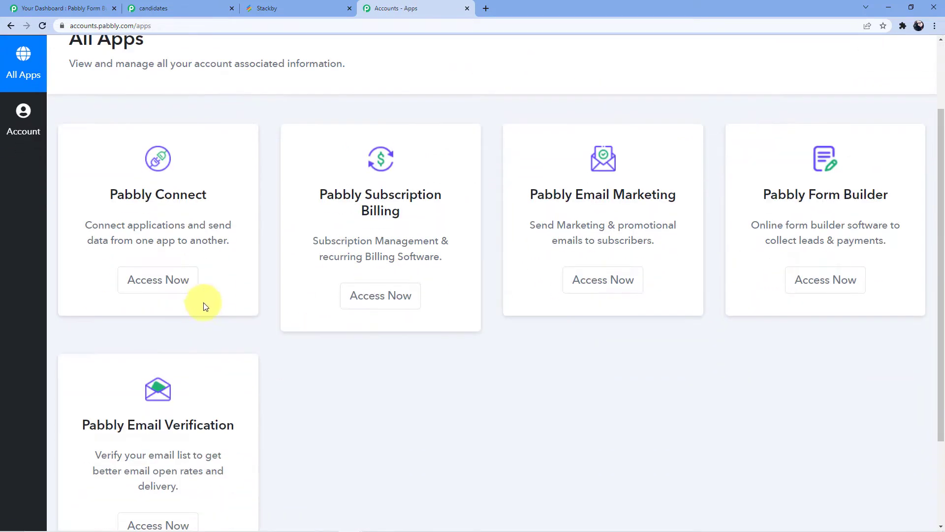
click(161, 280)
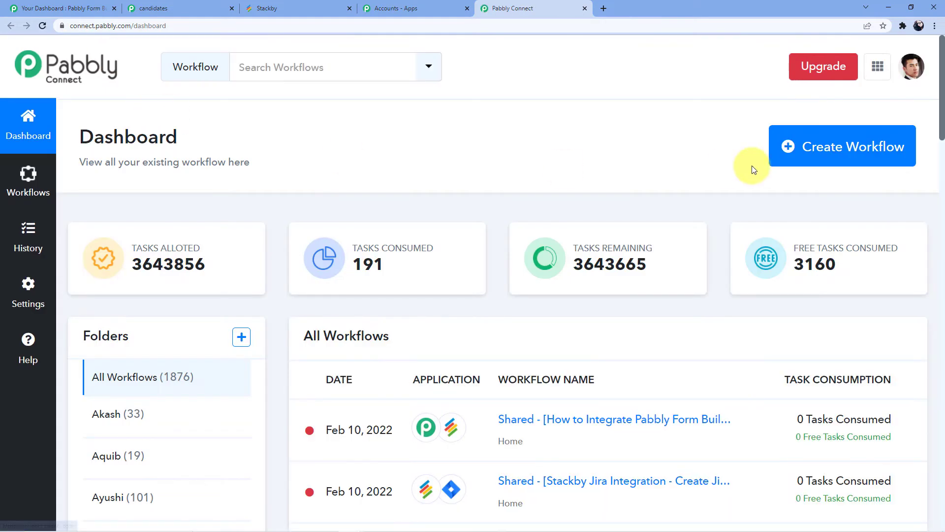
Create a workflow named "Integration of Pabbly Form Builder with Stackby"
click(800, 158)
click(408, 288)
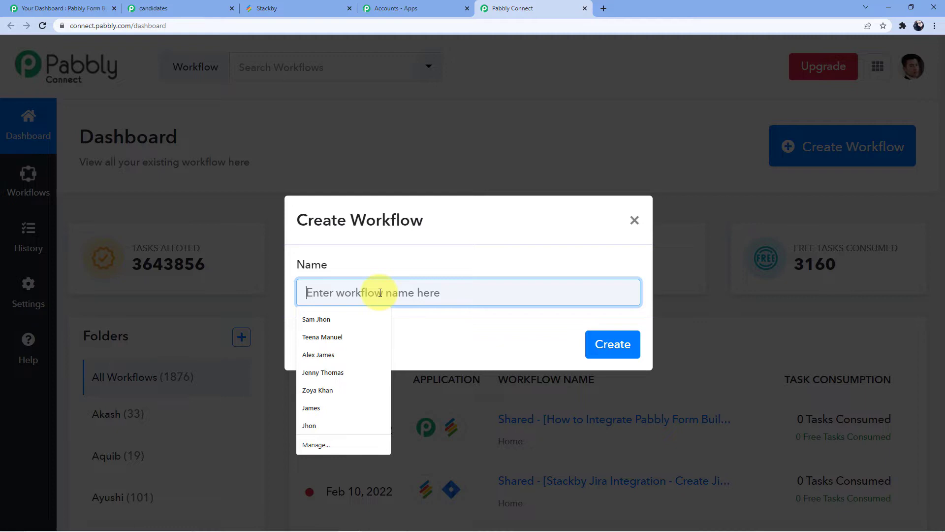
text(Integration)
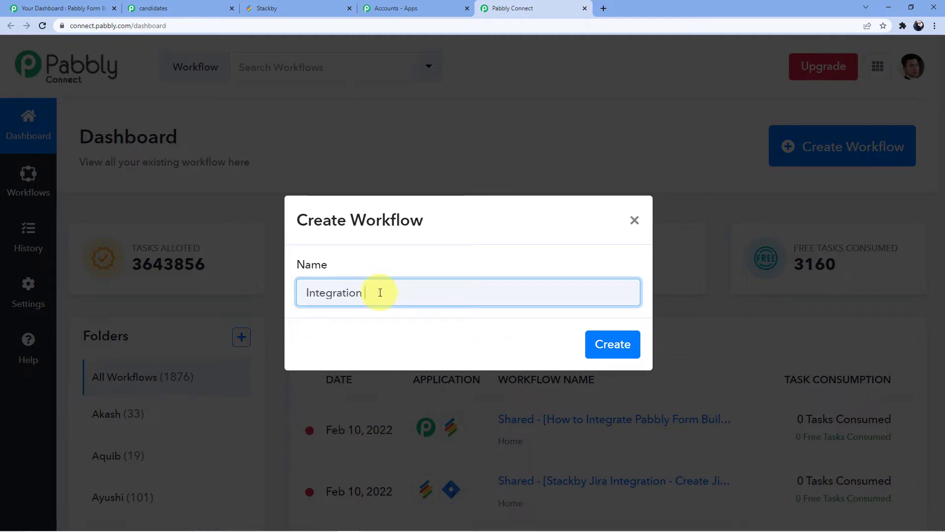
text( of Pasbbly)
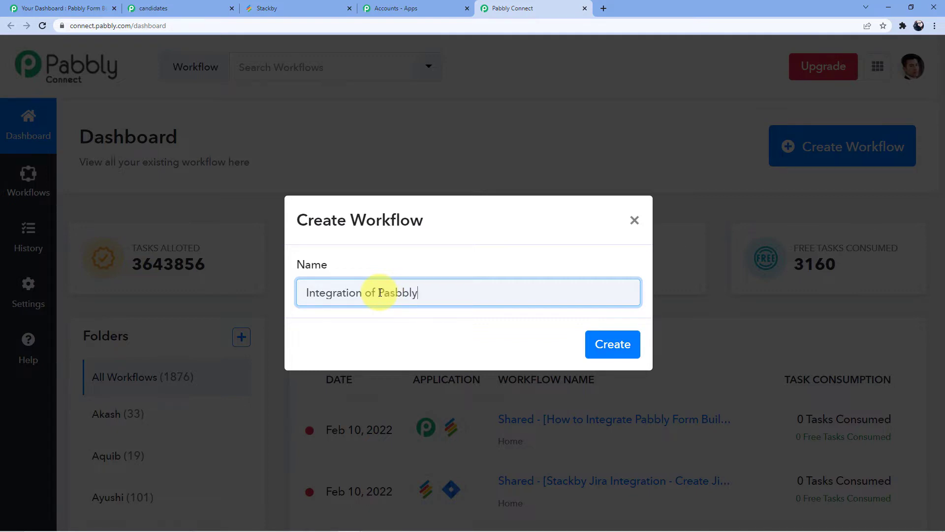
key(BackSpace)
key(BackSpace)
text(Form Builder with Stackby)
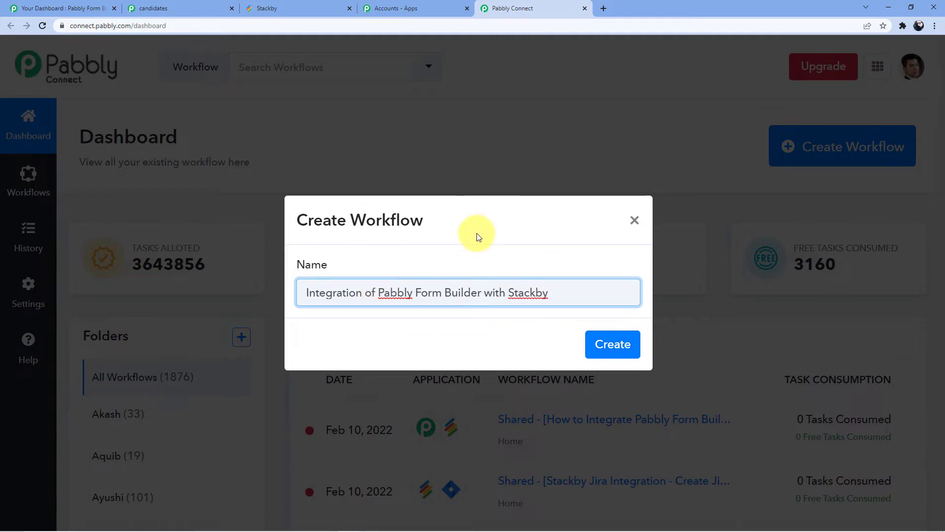
click(612, 347)
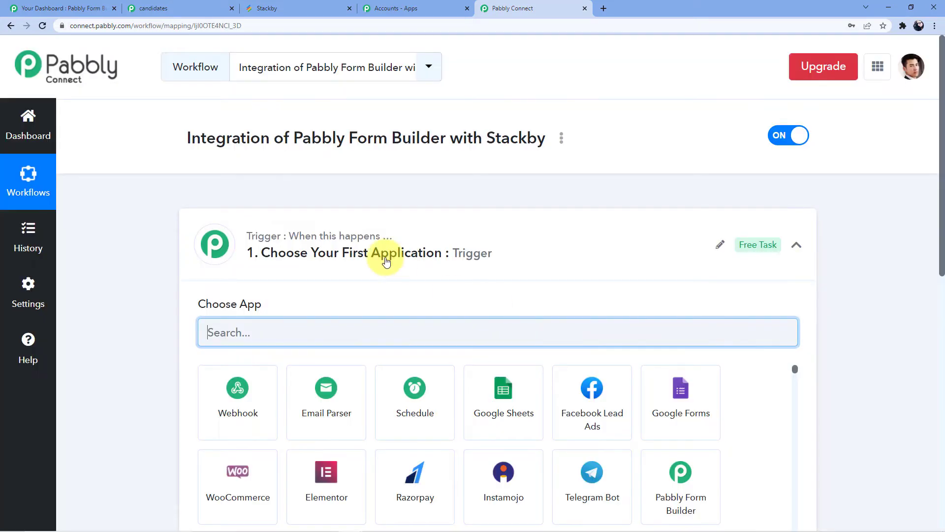
Examine the new workflow's trigger section and the action section below it
scroll(386, 261, down, 3)
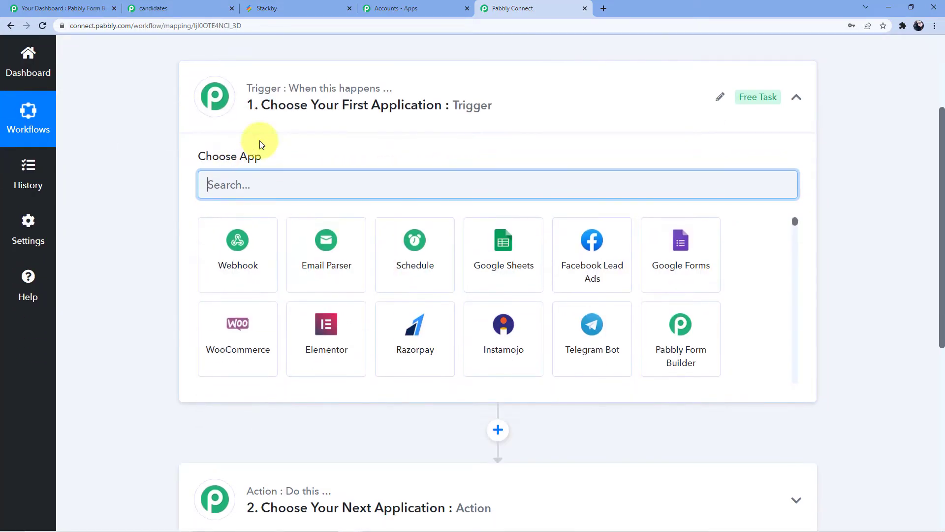
scroll(291, 295, down, 3)
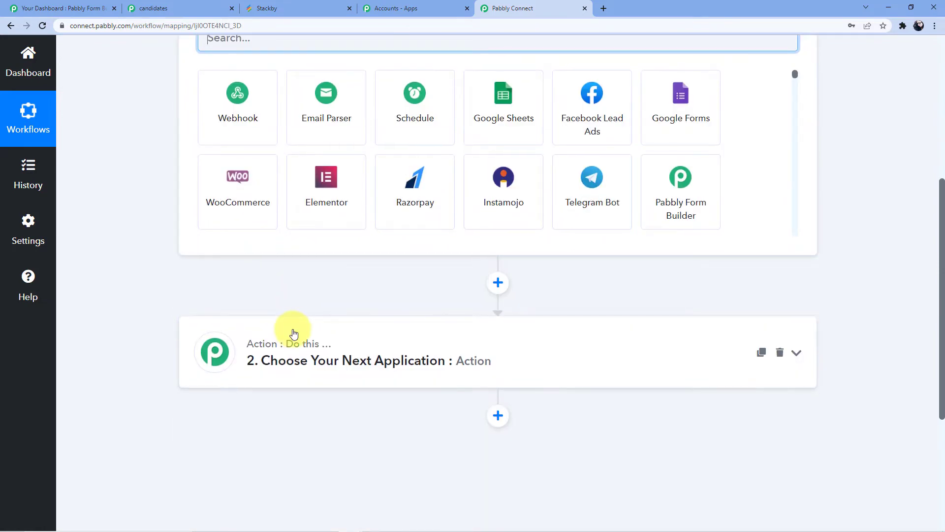
scroll(294, 325, up, 3)
scroll(294, 323, up, 1)
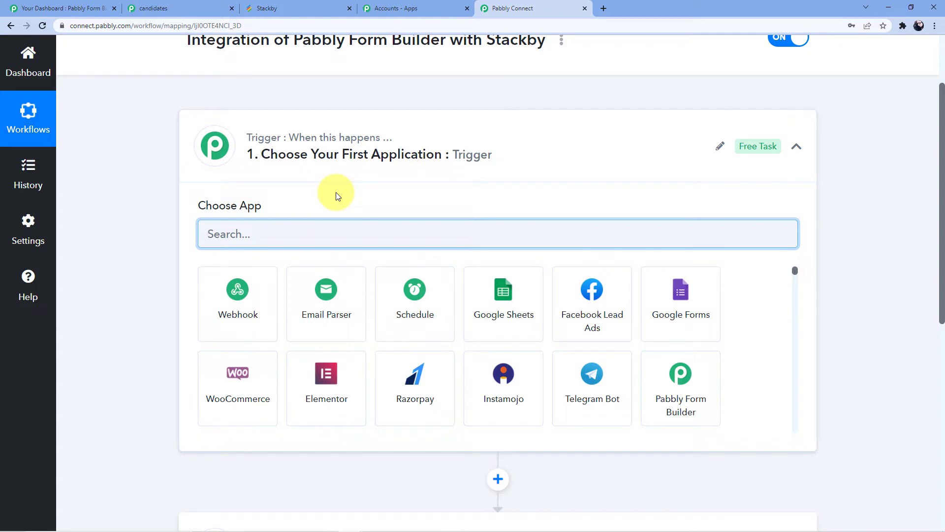
scroll(336, 192, down, 5)
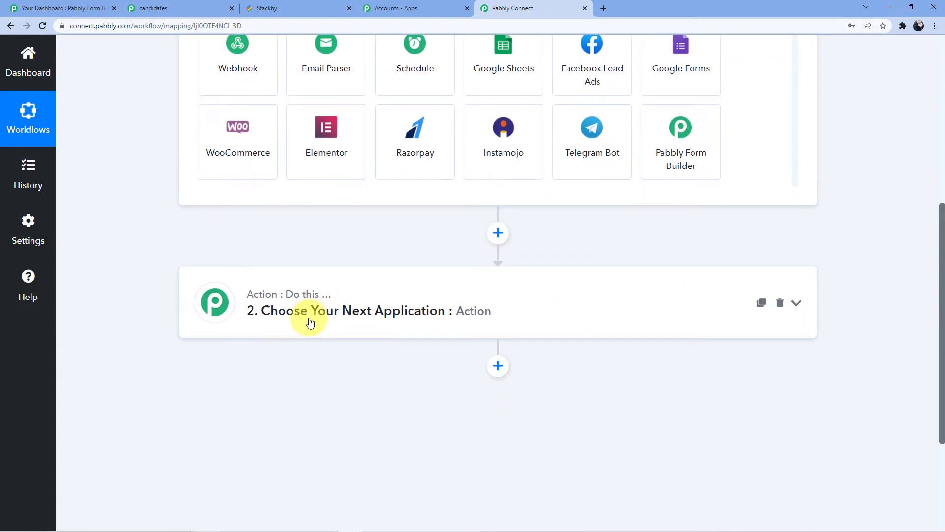
scroll(310, 321, up, 6)
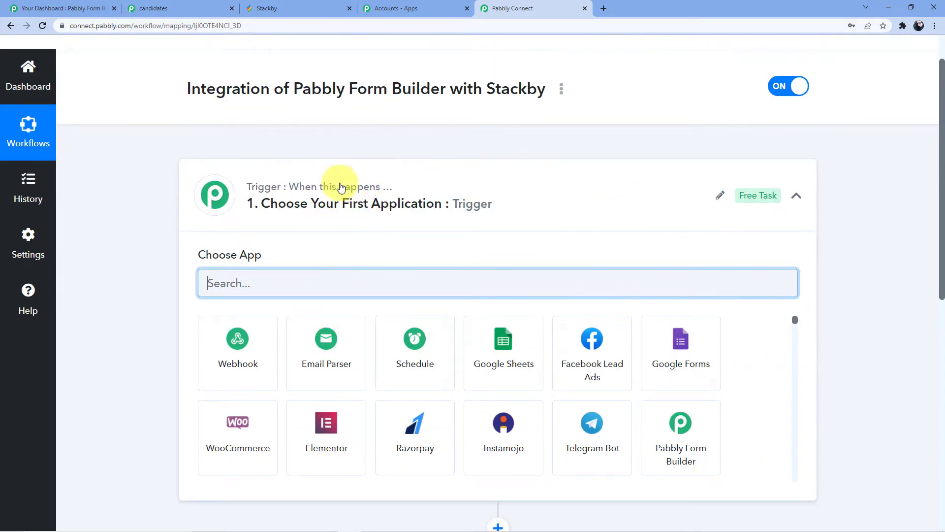
scroll(340, 187, down, 8)
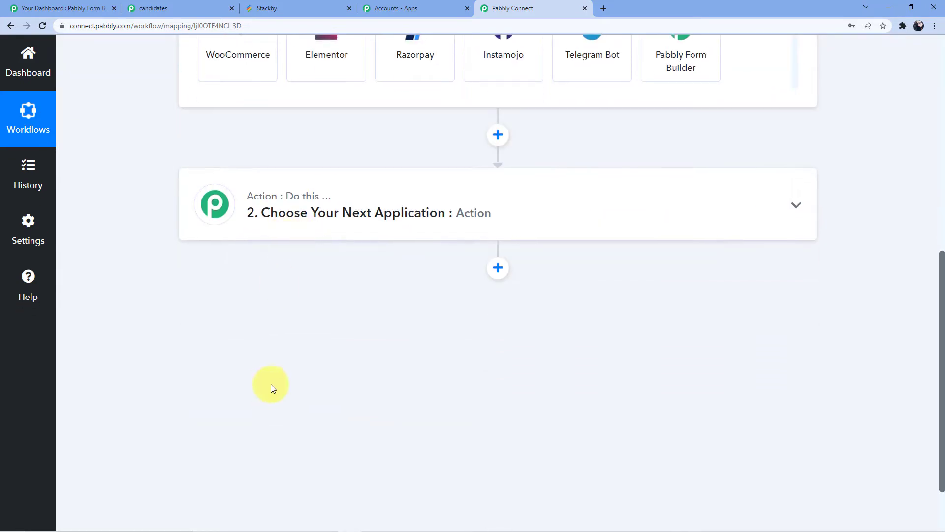
scroll(271, 384, up, 5)
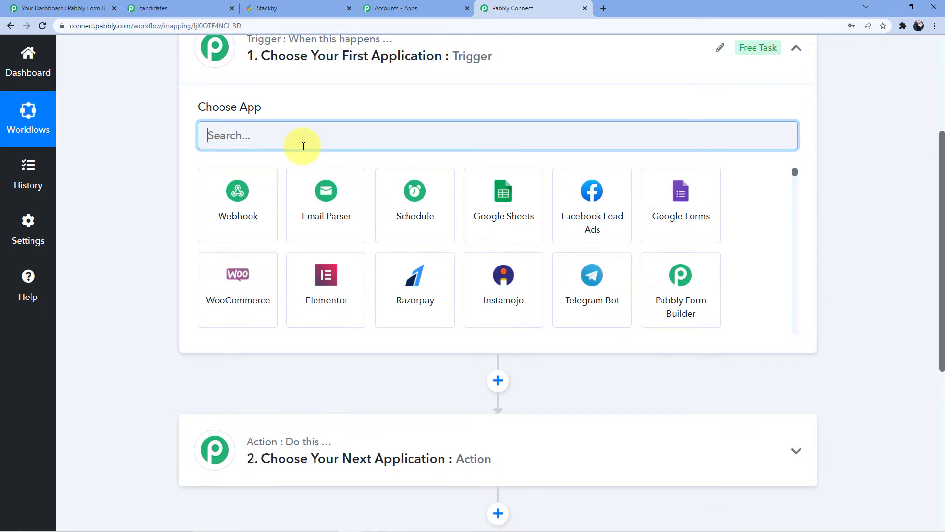
Set the trigger application to Pabbly Form Builder with the event New Form Submission
text(Pabbly)
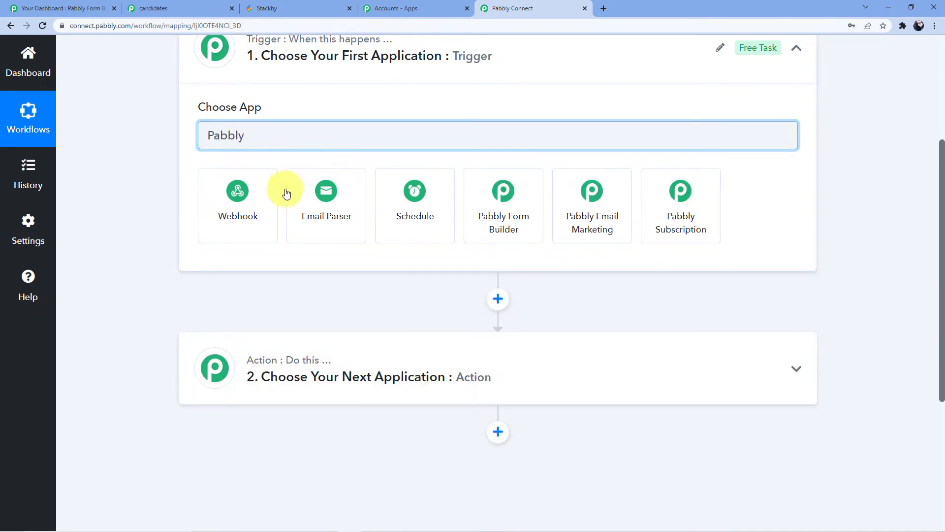
click(503, 221)
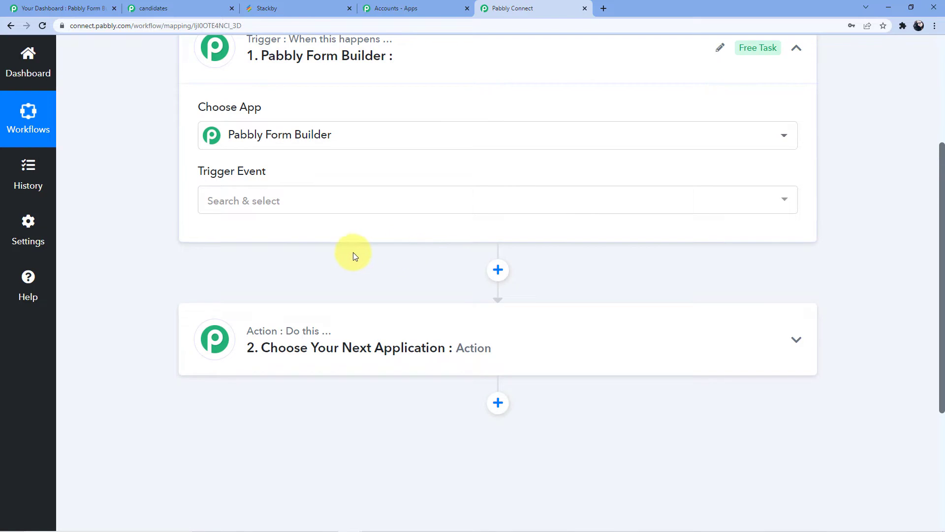
click(261, 202)
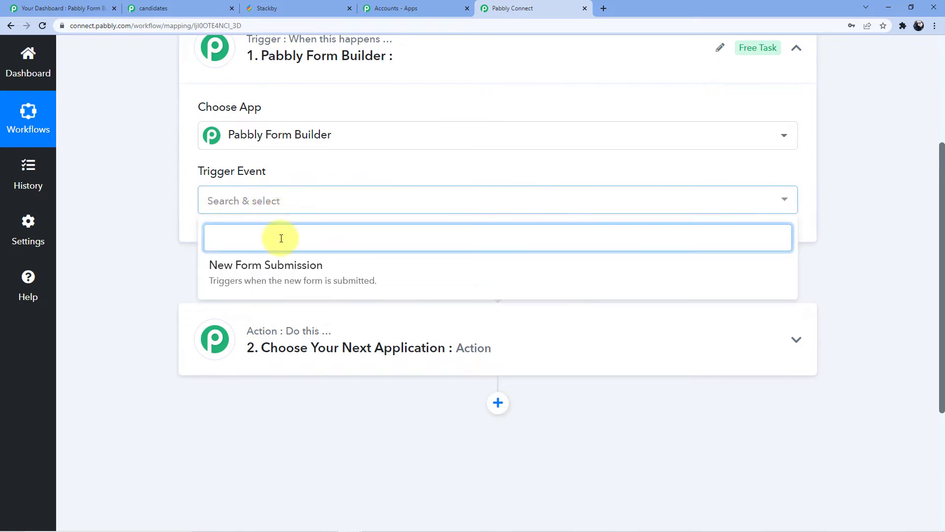
click(265, 278)
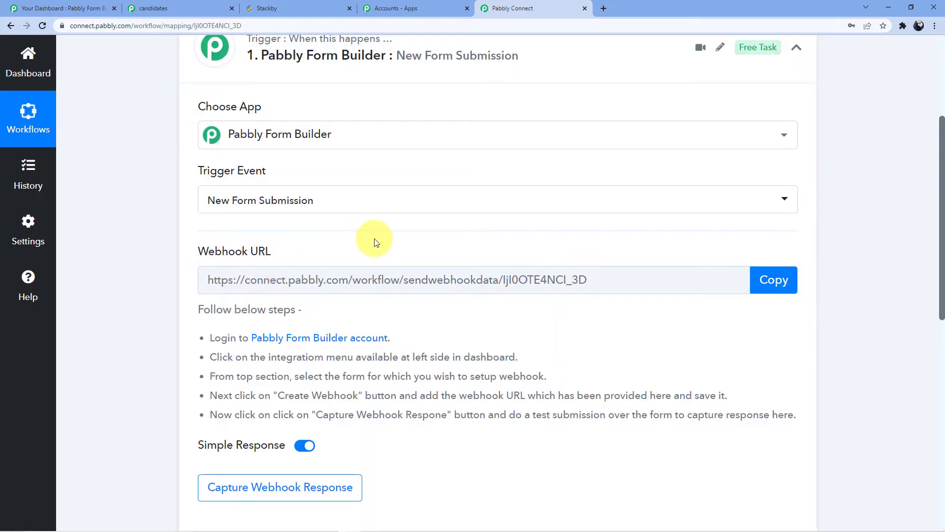
Copy the Pabbly Form Builder trigger's webhook URL and review the setup instructions beneath it
scroll(394, 274, down, 1)
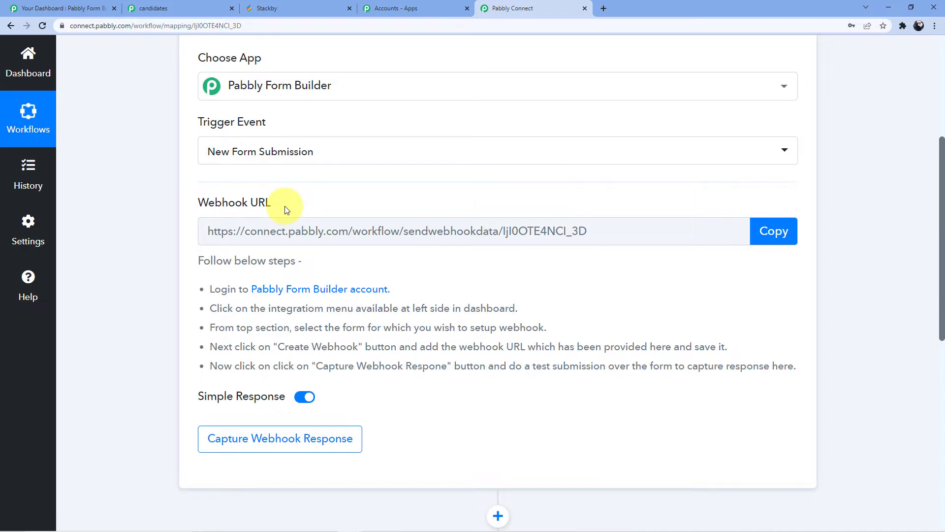
click(769, 232)
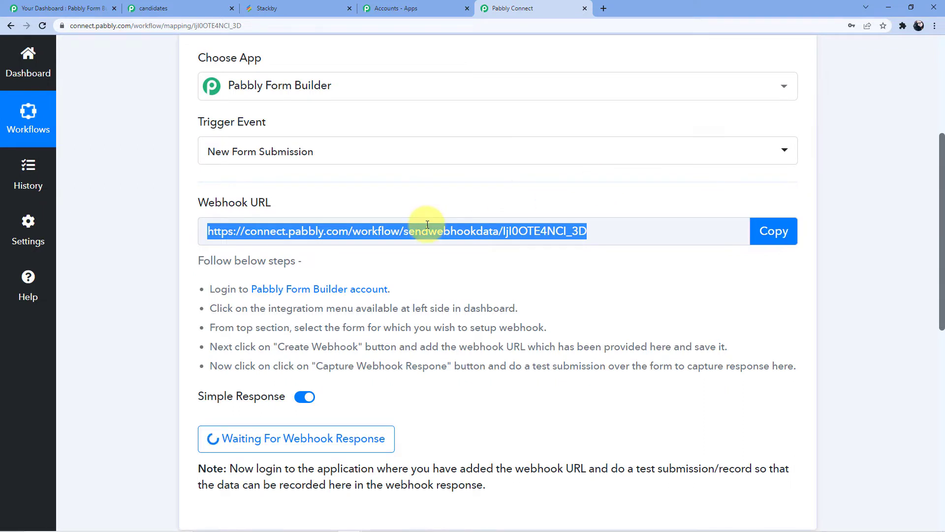
scroll(412, 206, down, 1)
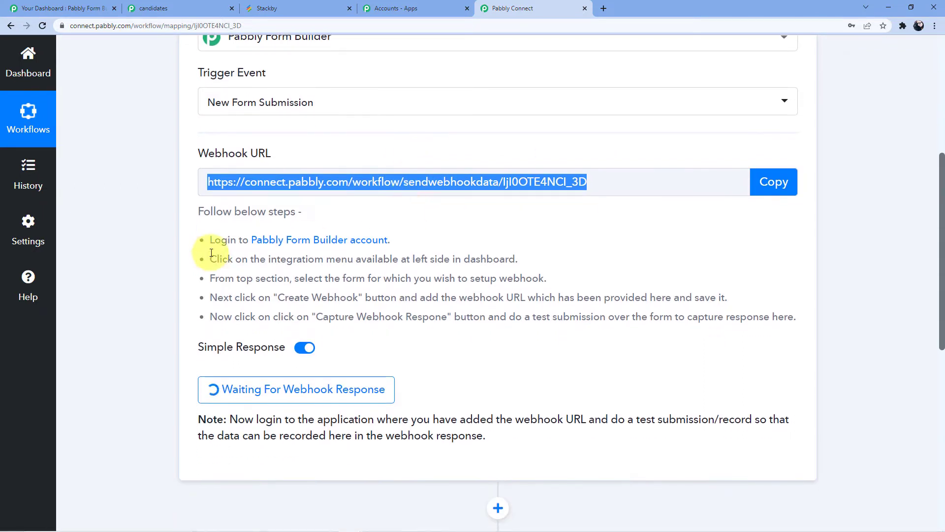
drag(200, 245, 802, 337)
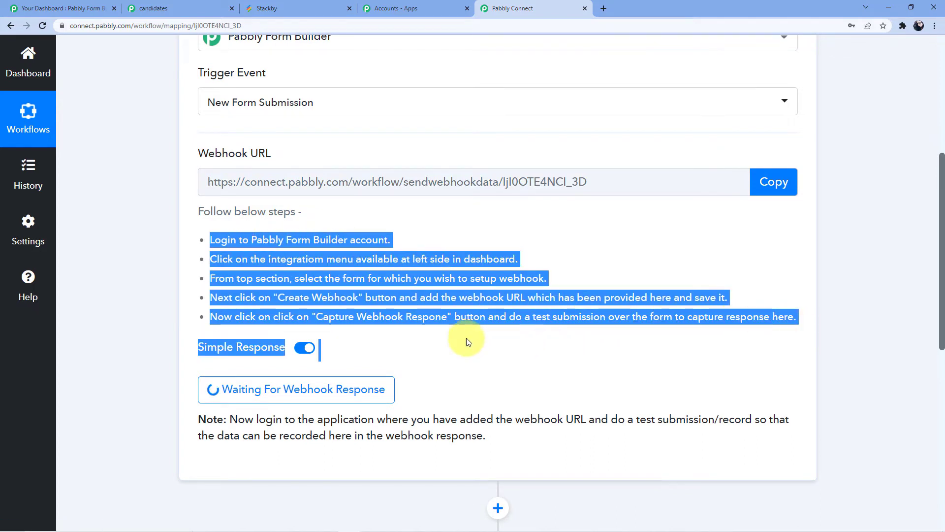
click(394, 298)
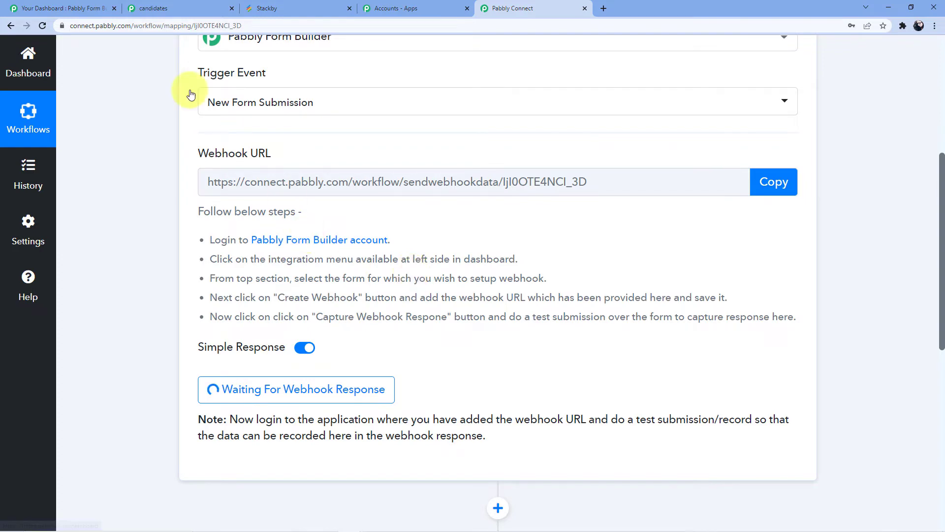
click(773, 181)
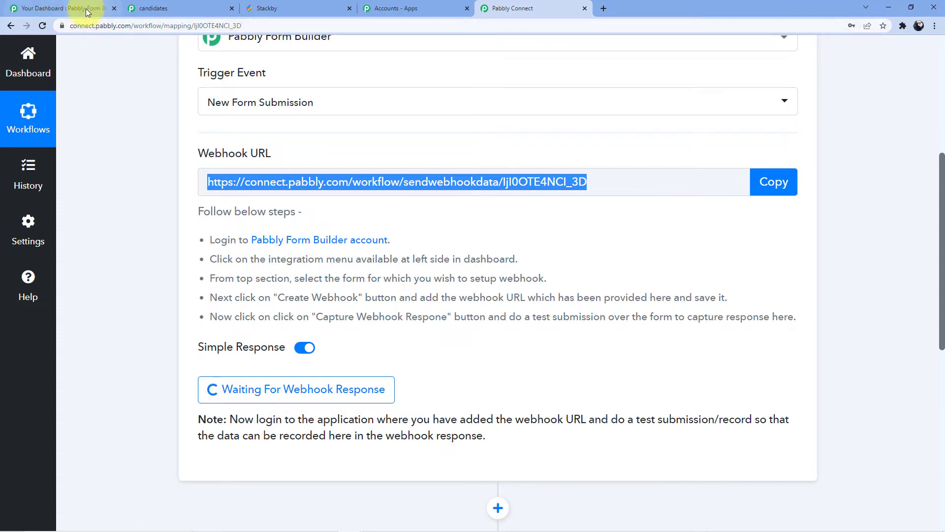
Switch to Pabbly Form Builder, close the candidates form page and open the candidates form's webhook integration settings
click(86, 9)
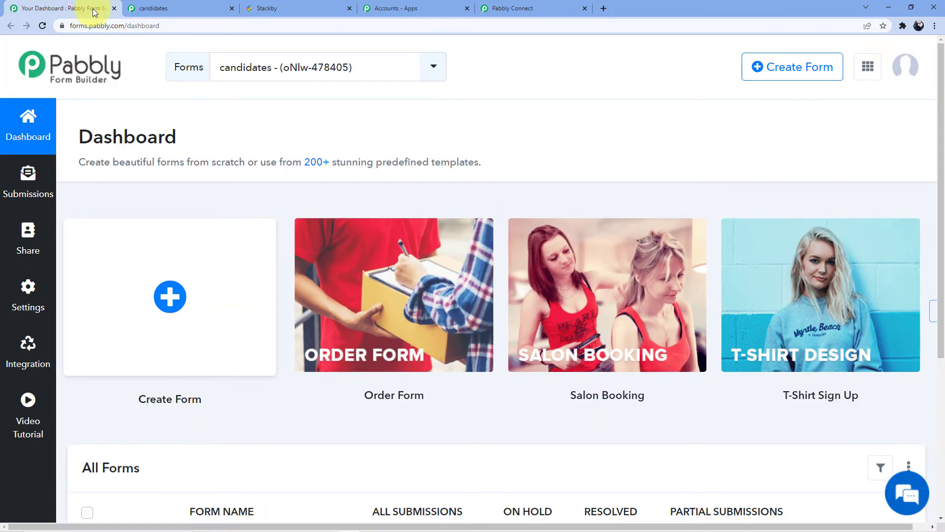
click(232, 9)
scroll(98, 143, down, 3)
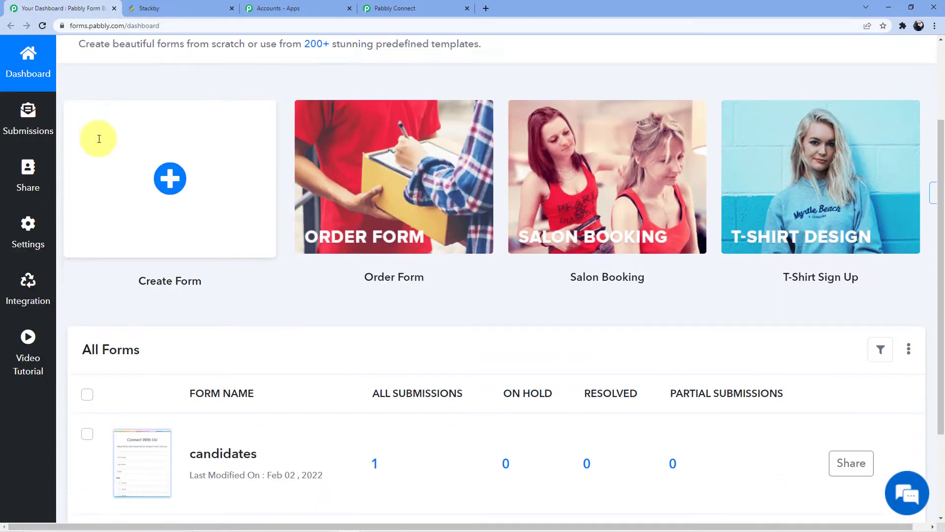
click(41, 303)
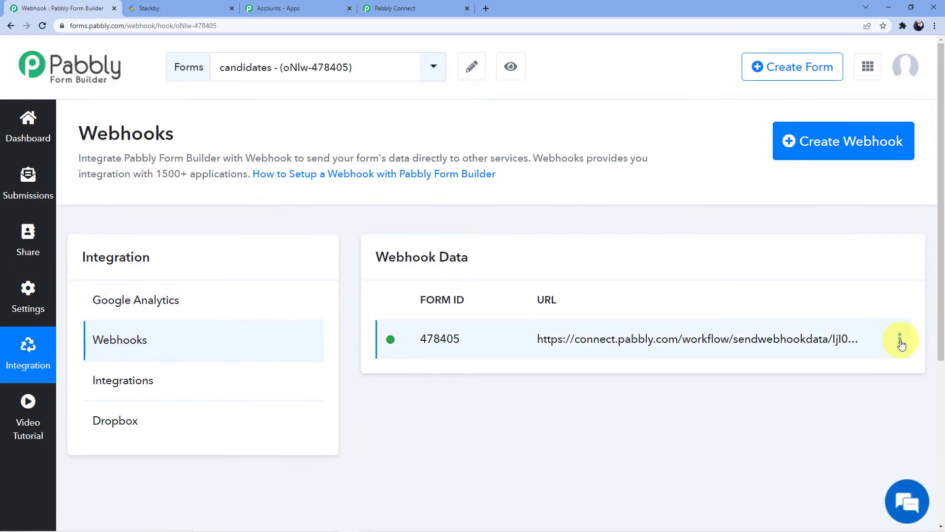
Delete the existing webhook of the candidates form and confirm its removal
click(901, 343)
click(812, 384)
click(625, 371)
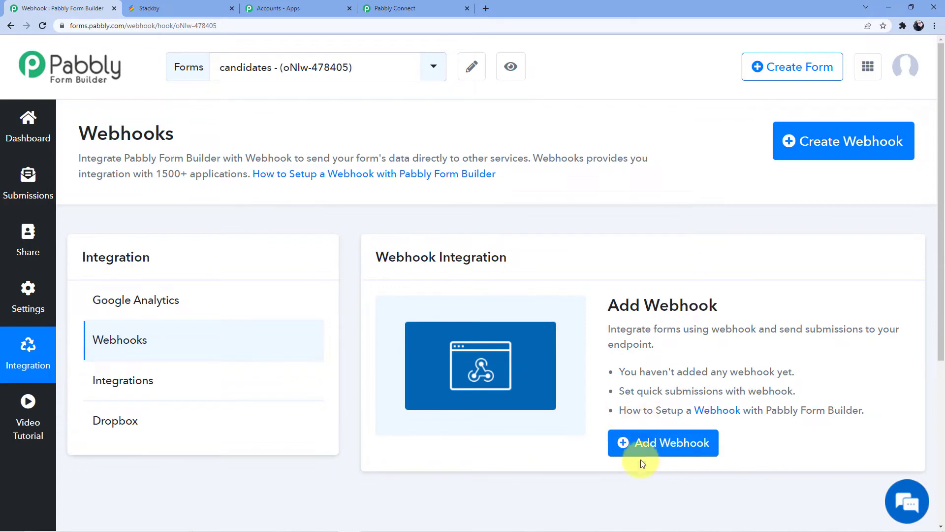
Add a webhook to the candidates form using the copied Pabbly Connect webhook URL and save it
click(648, 447)
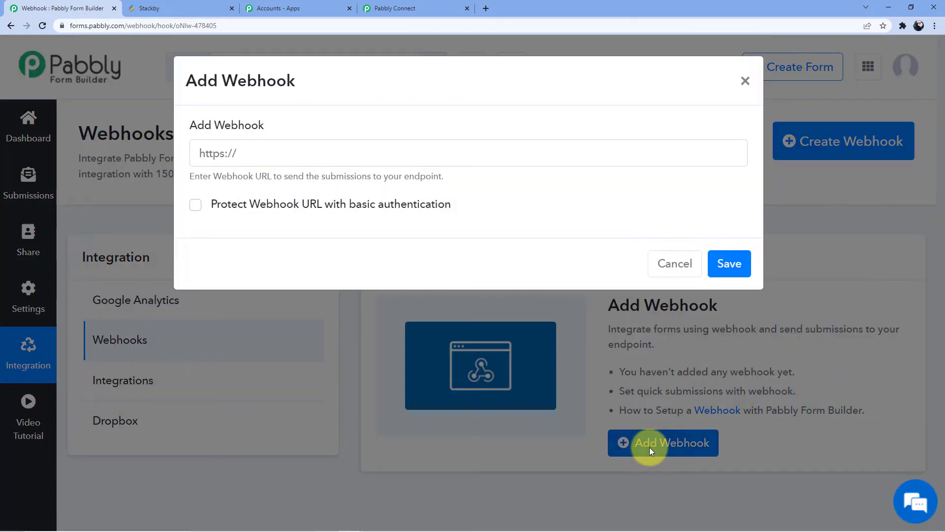
click(274, 157)
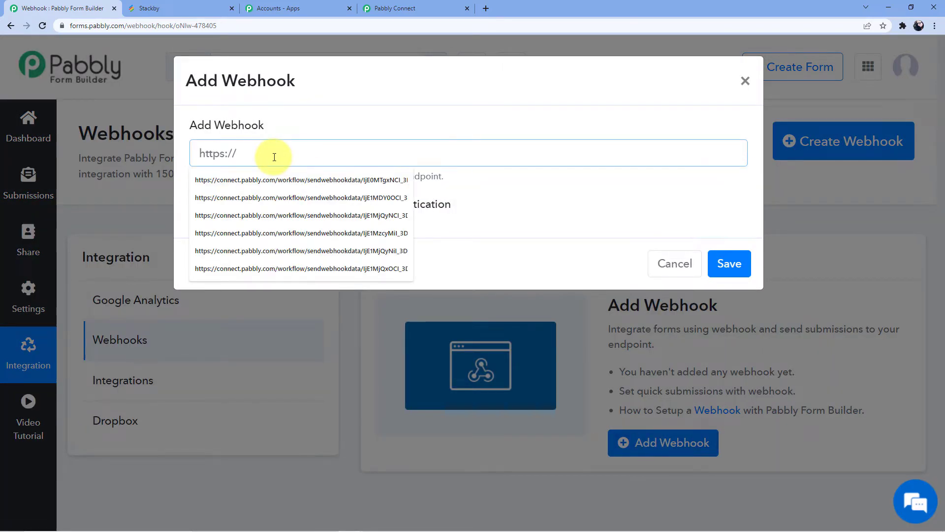
key(ctrl+v)
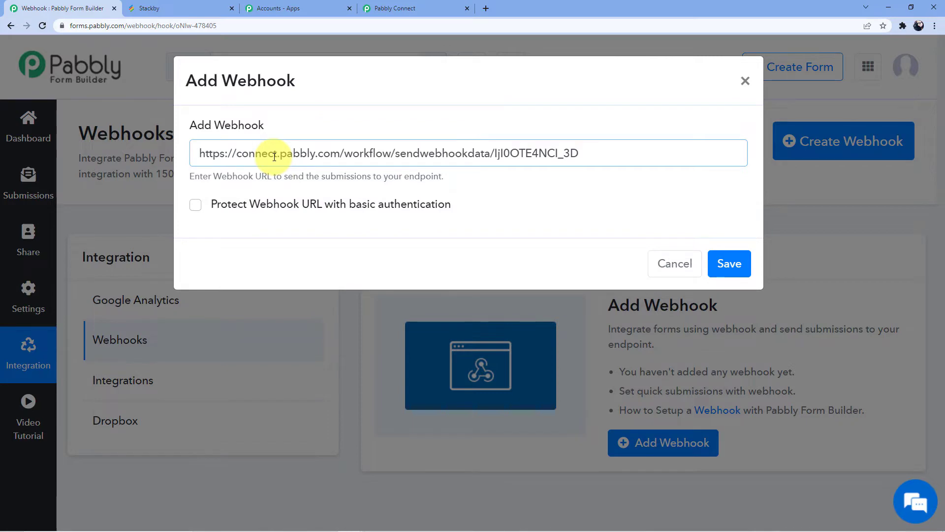
click(719, 269)
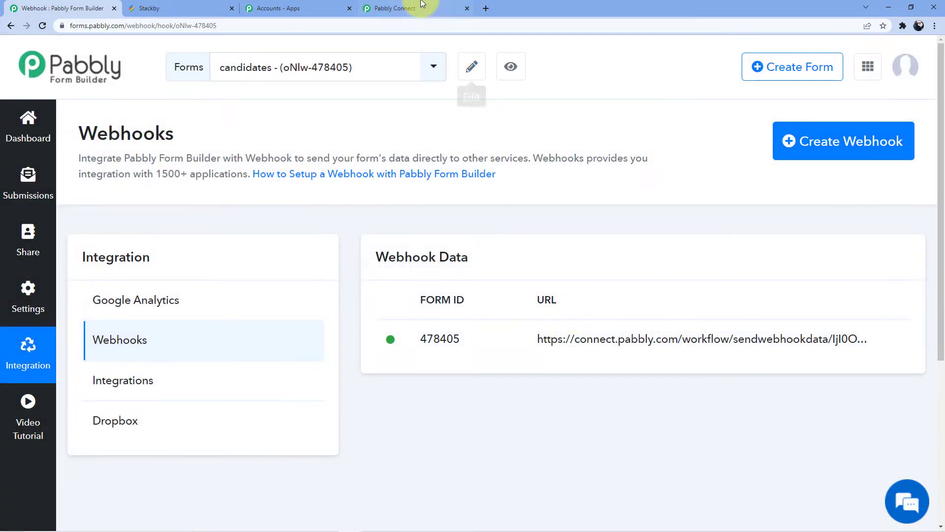
Switch to Pabbly Connect, check the saved webhook in Pabbly Form Builder, and start recapturing the trigger's webhook response
click(413, 8)
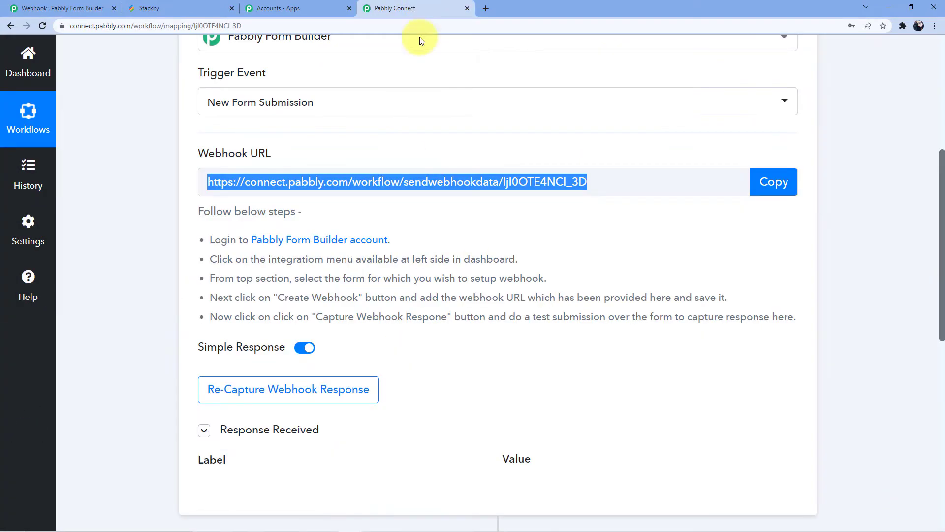
scroll(327, 320, down, 3)
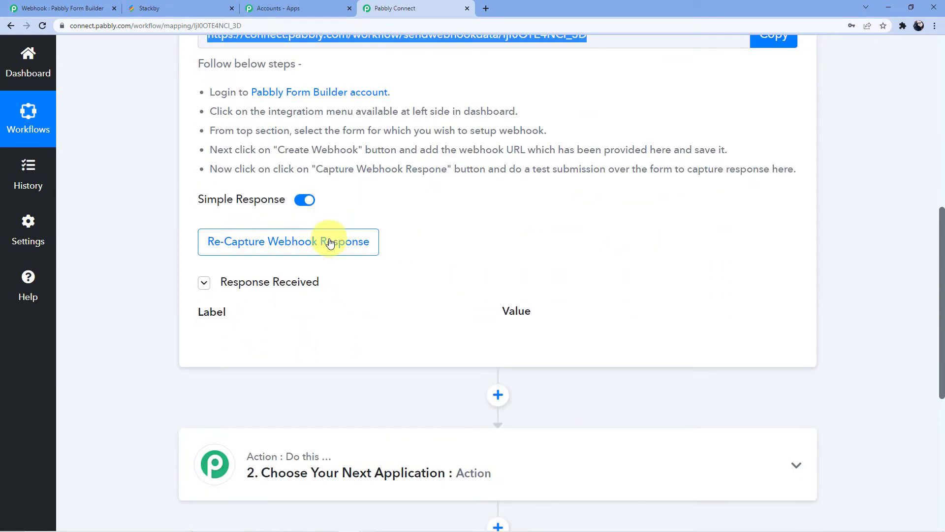
scroll(340, 239, up, 4)
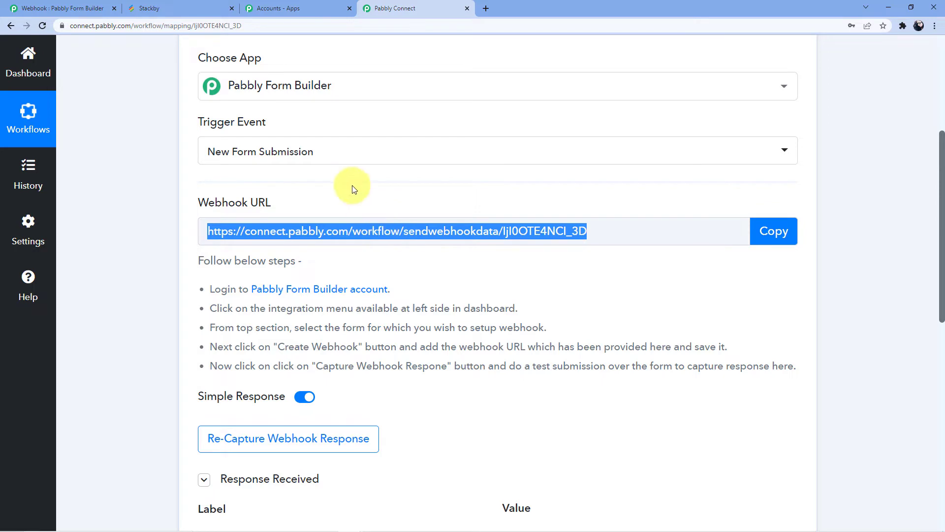
click(74, 8)
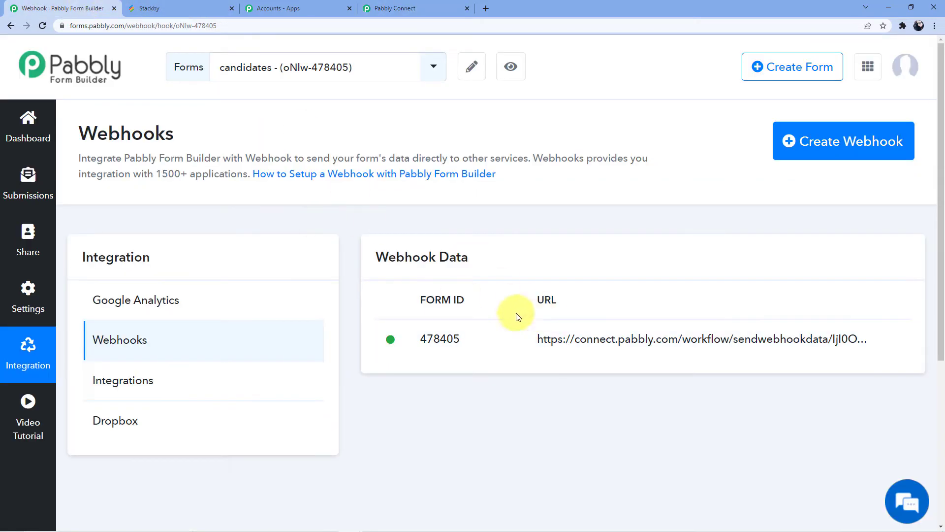
click(429, 6)
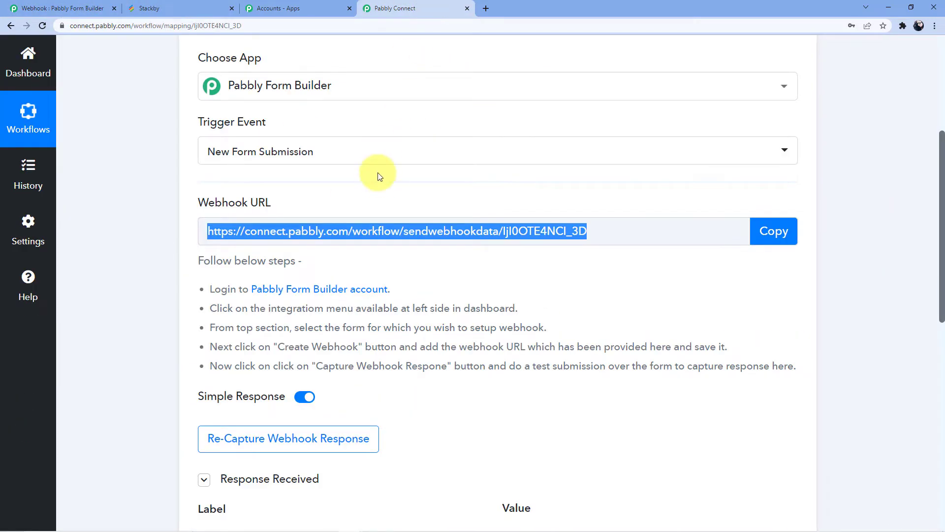
scroll(337, 265, down, 4)
click(280, 251)
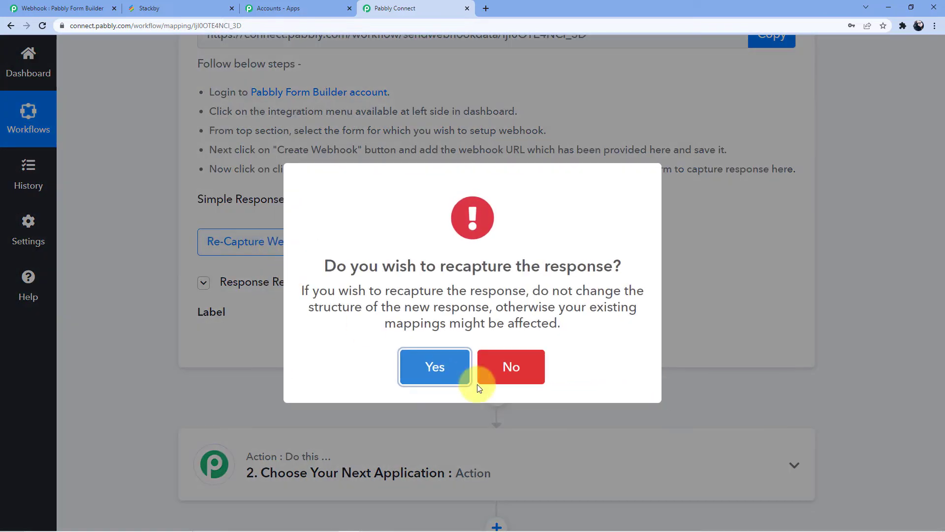
click(437, 364)
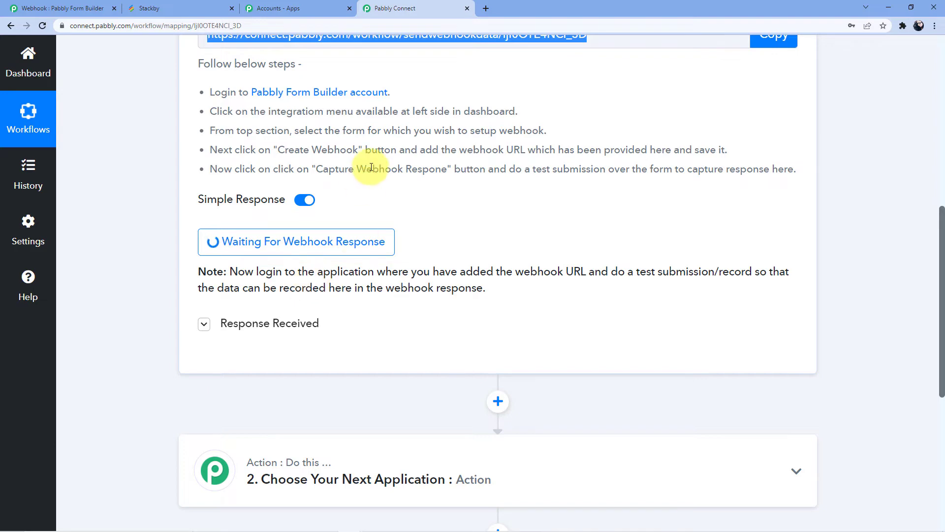
Return to the Pabbly Form Builder dashboard, filter the list to the candidates form and open its live form page
click(312, 7)
click(101, 4)
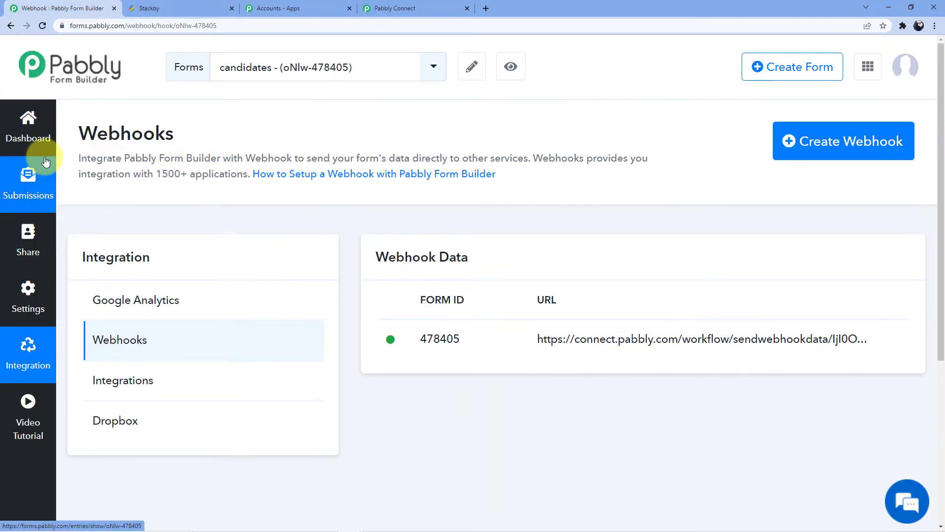
click(39, 139)
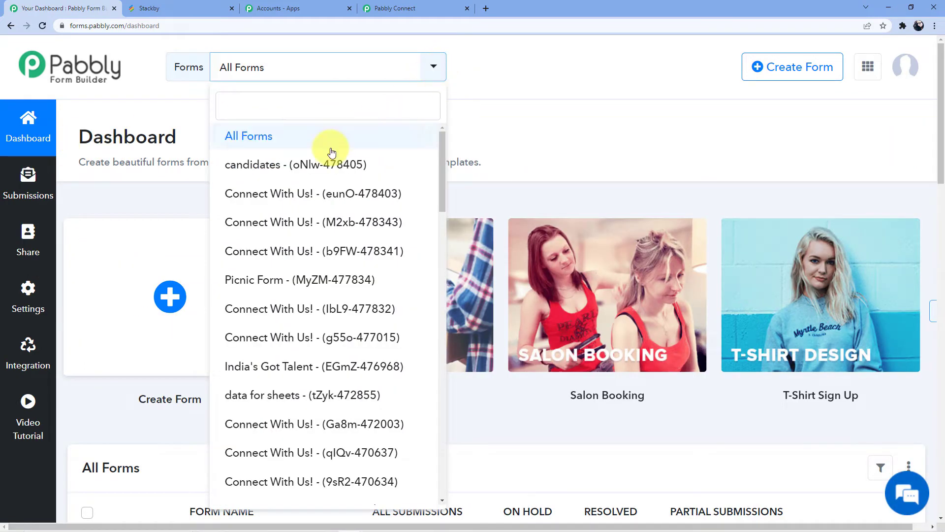
click(301, 164)
scroll(302, 186, down, 5)
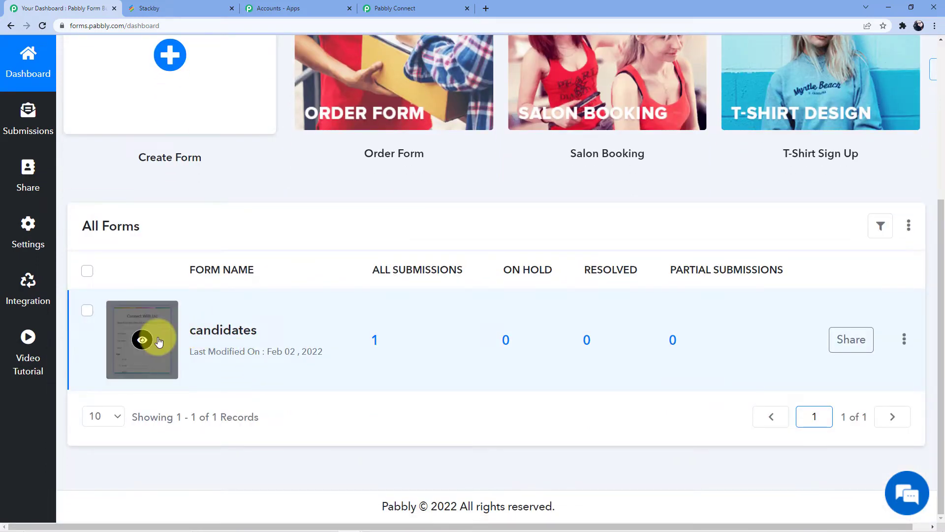
click(158, 340)
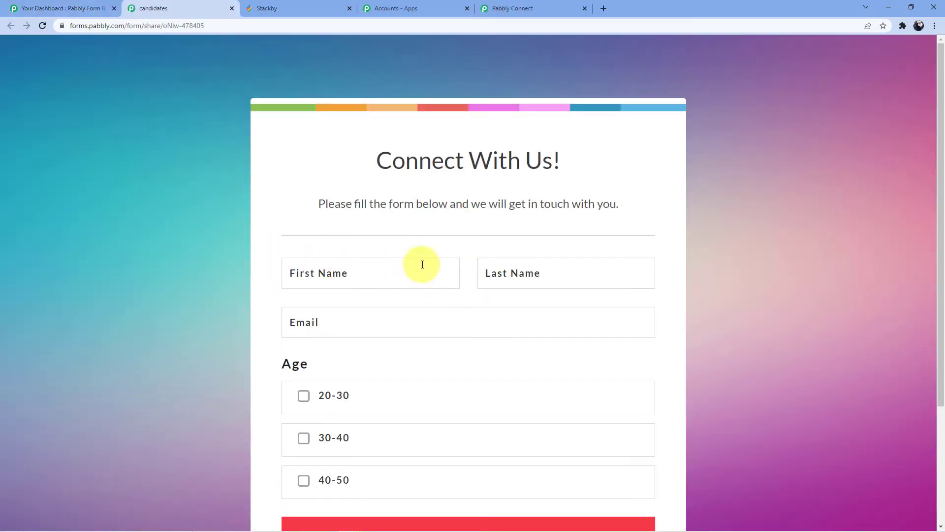
Look over the candidates form's fields and enter the test candidate's first and last name
scroll(443, 264, down, 2)
scroll(453, 275, up, 2)
scroll(356, 275, down, 2)
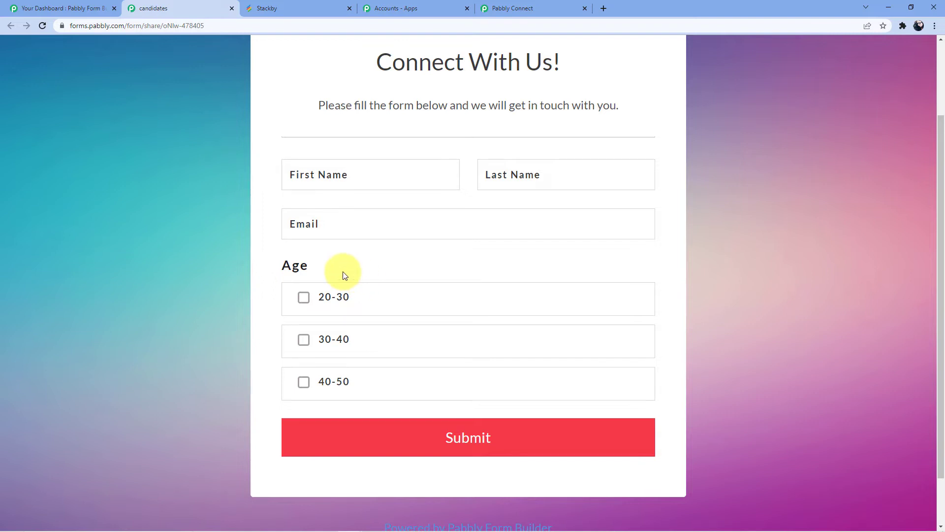
click(395, 178)
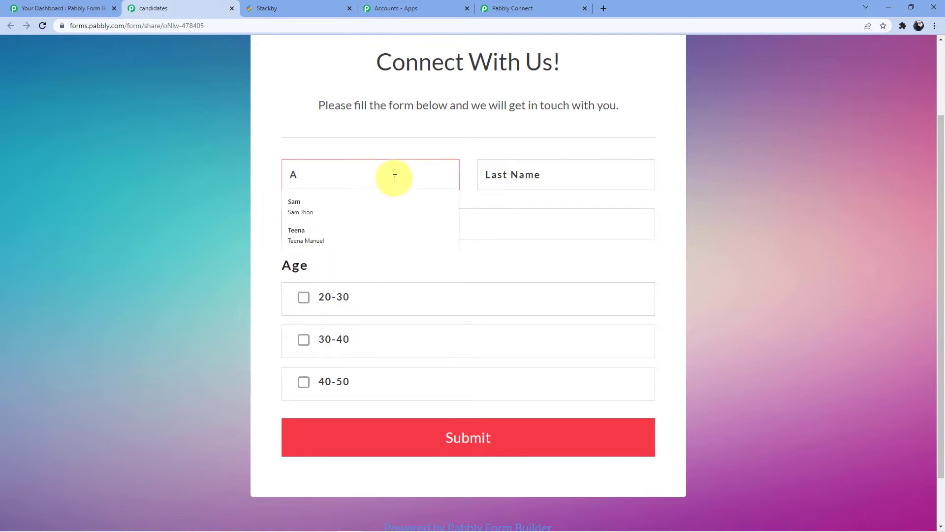
click(509, 172)
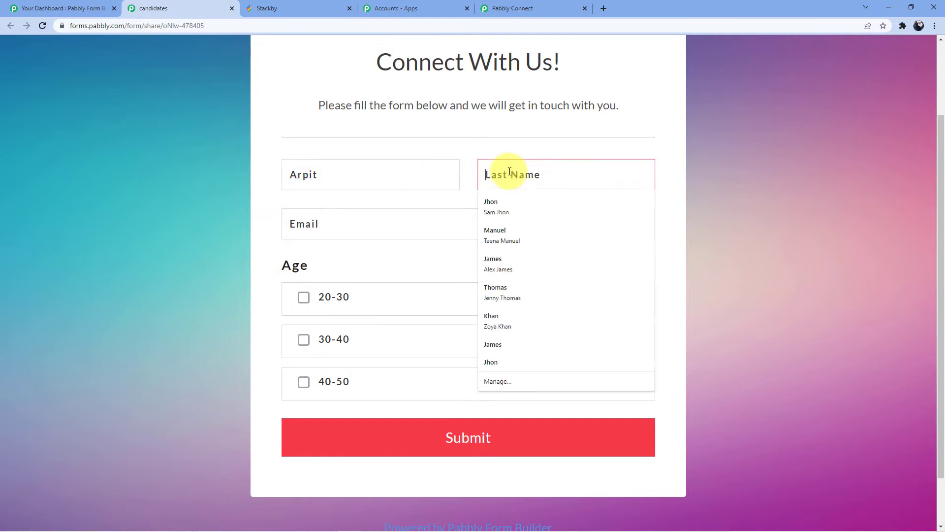
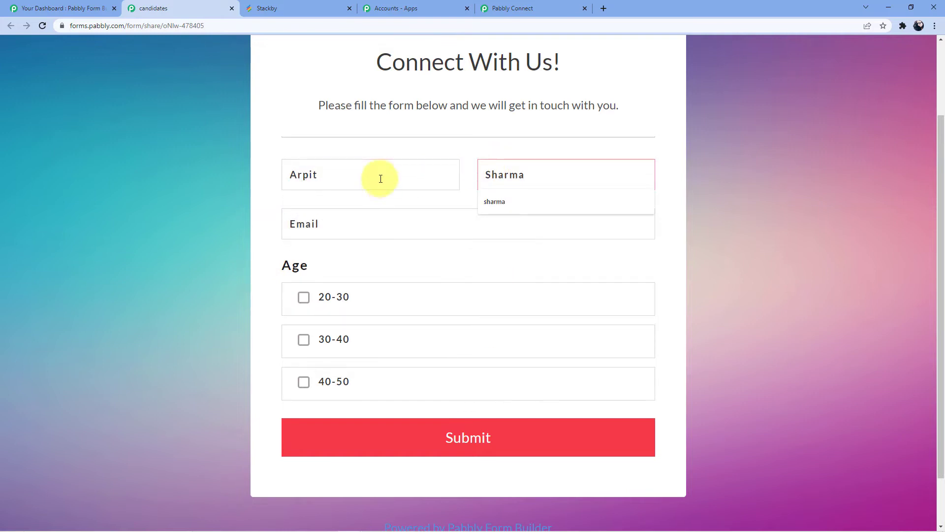
click(381, 178)
Fill in the test candidate's email, choose the age range 20-30 and submit the form
click(360, 228)
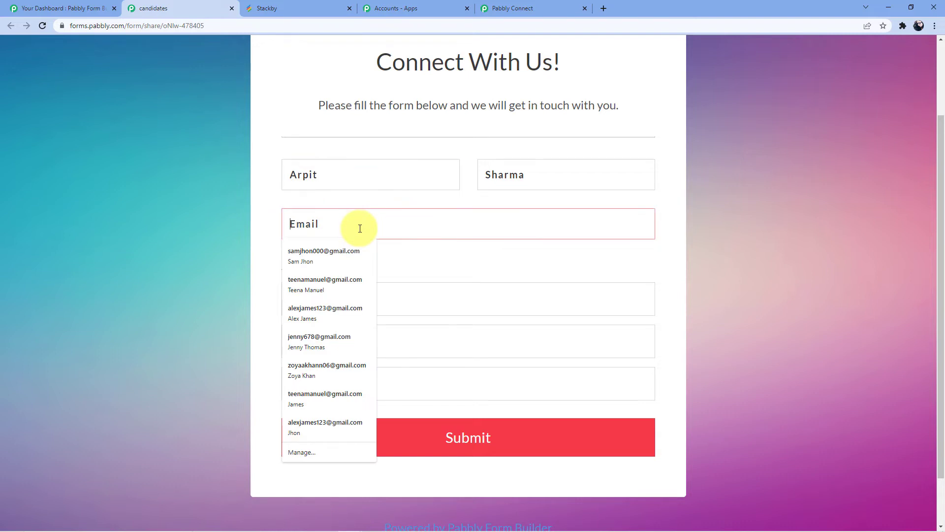
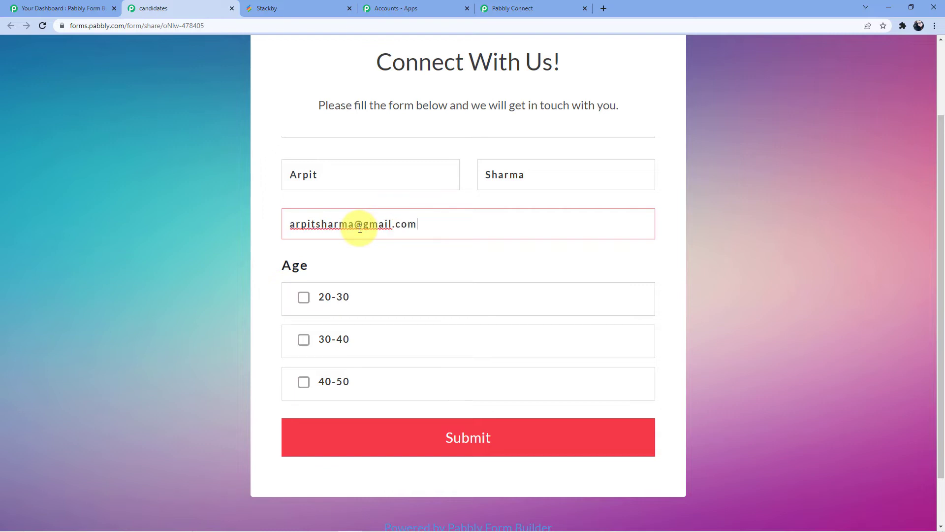
click(323, 296)
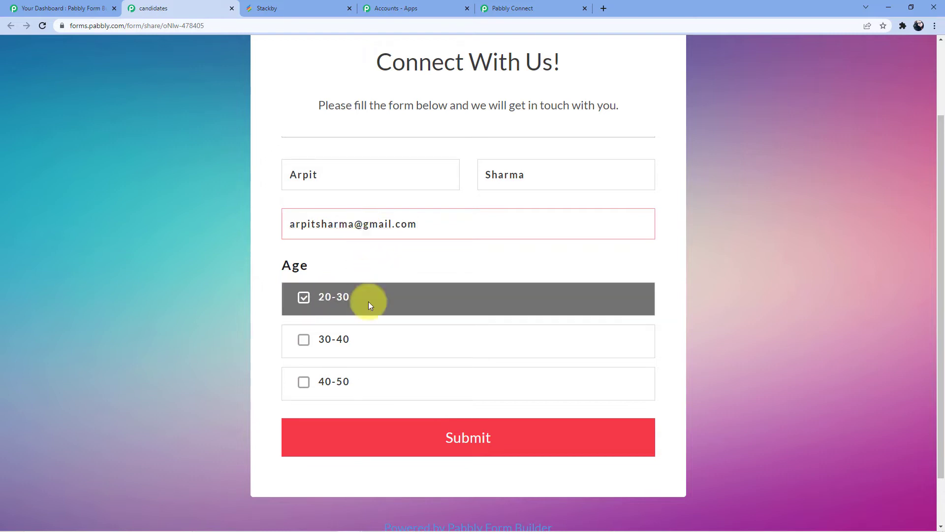
click(398, 439)
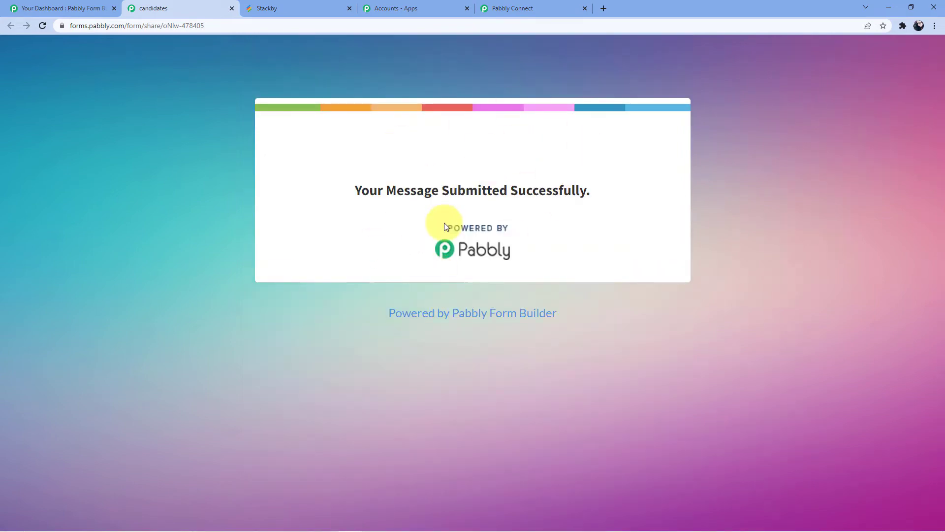
Switch to Pabbly Connect and check the captured response for the submitted name, email and age
click(512, 13)
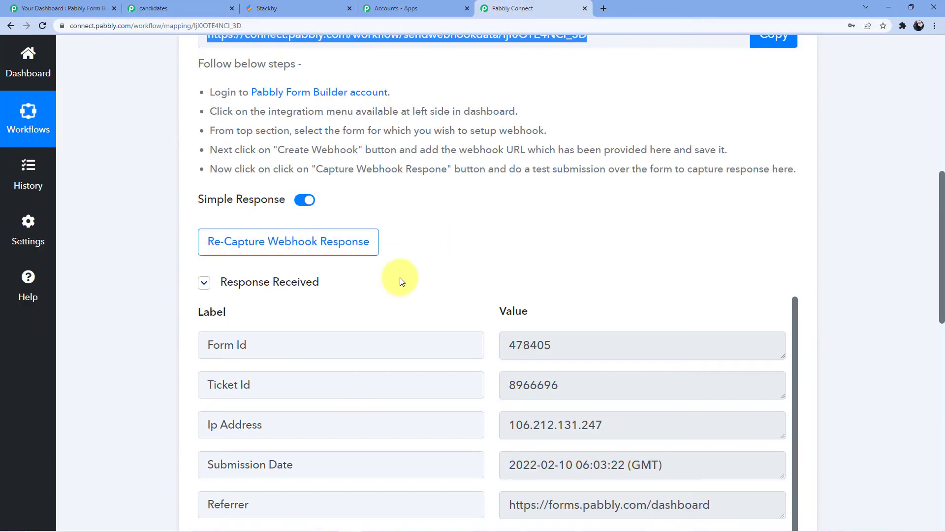
scroll(471, 204, down, 3)
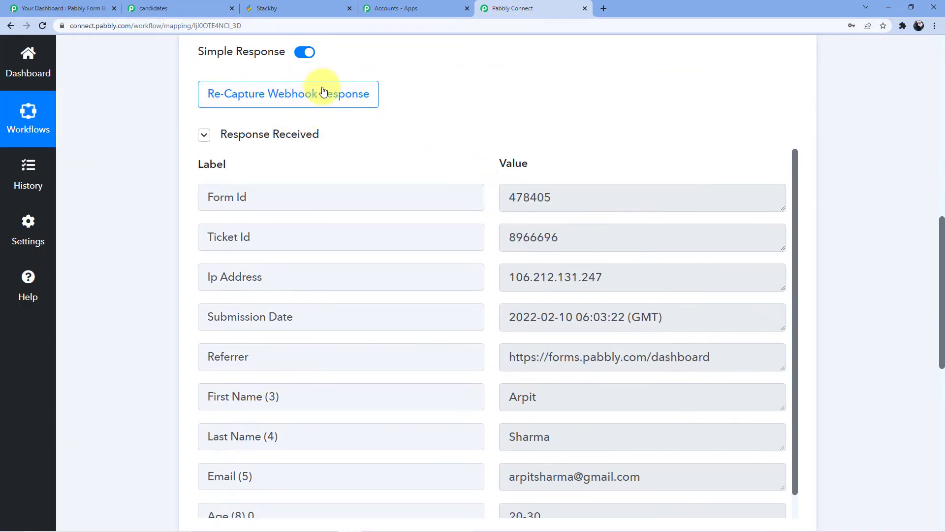
scroll(555, 317, down, 3)
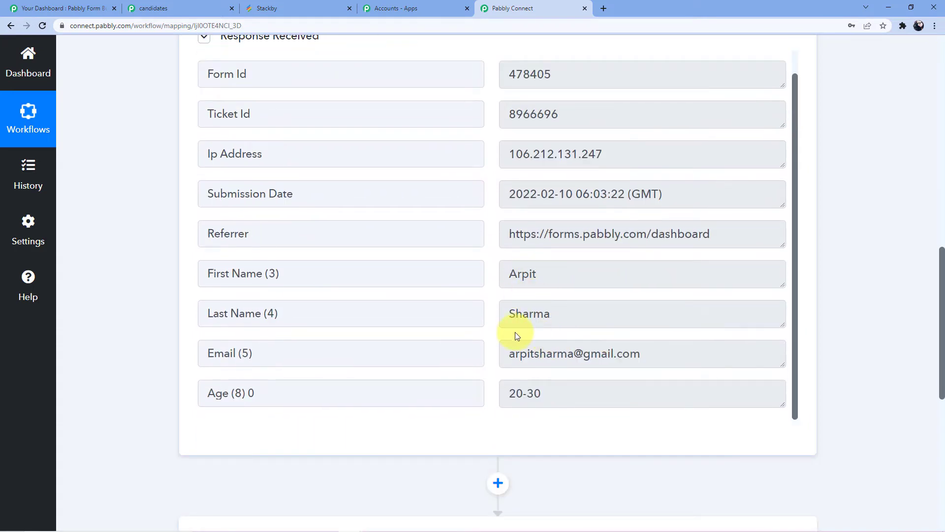
double_click(528, 315)
drag(505, 357, 669, 353)
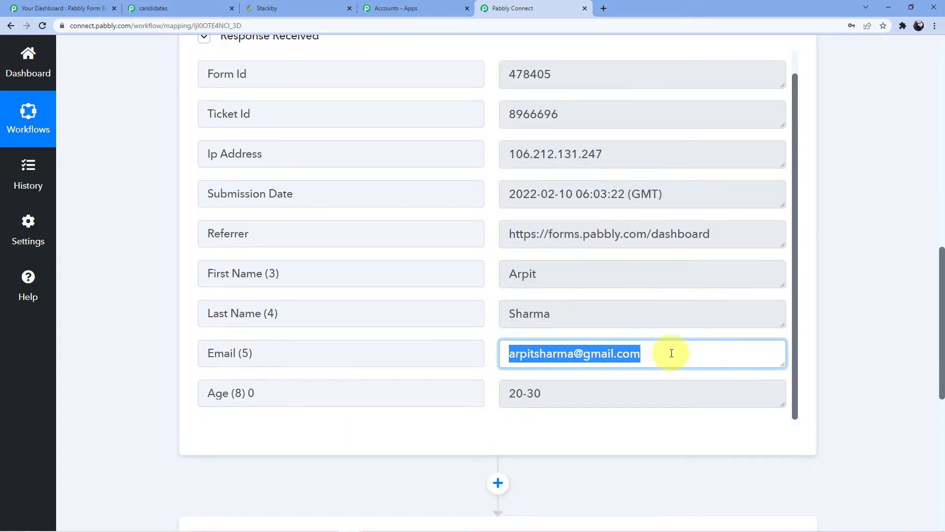
scroll(570, 386, down, 1)
drag(514, 343, 580, 345)
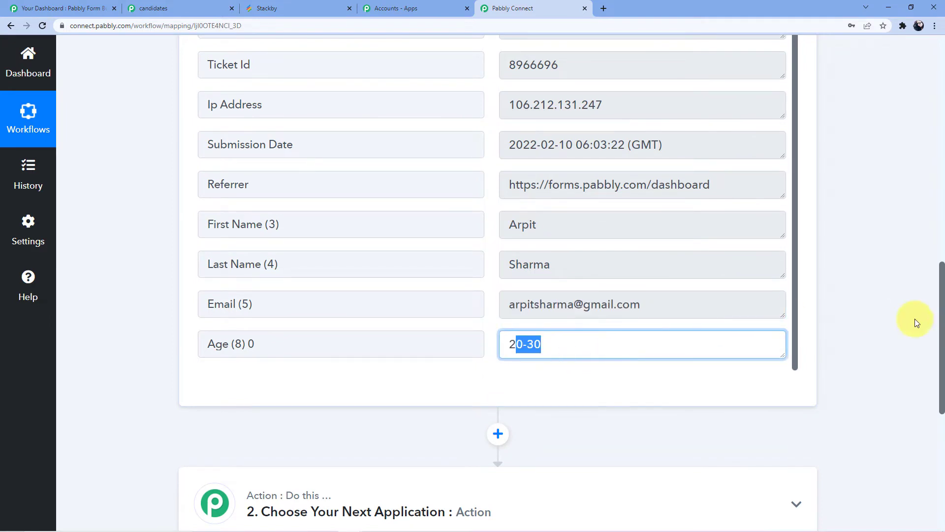
Set the workflow's action step to the Stackby app with the Create a Row event
scroll(906, 295, down, 3)
click(432, 340)
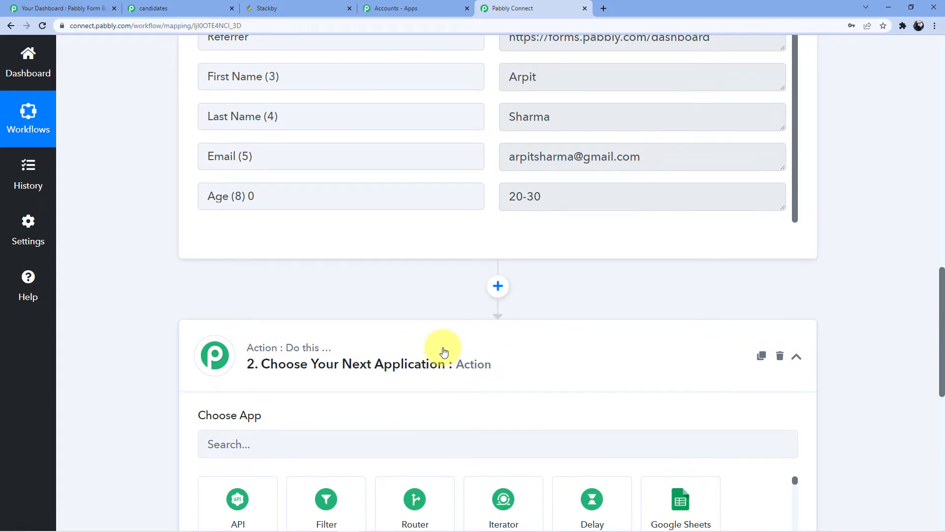
scroll(443, 351, up, 10)
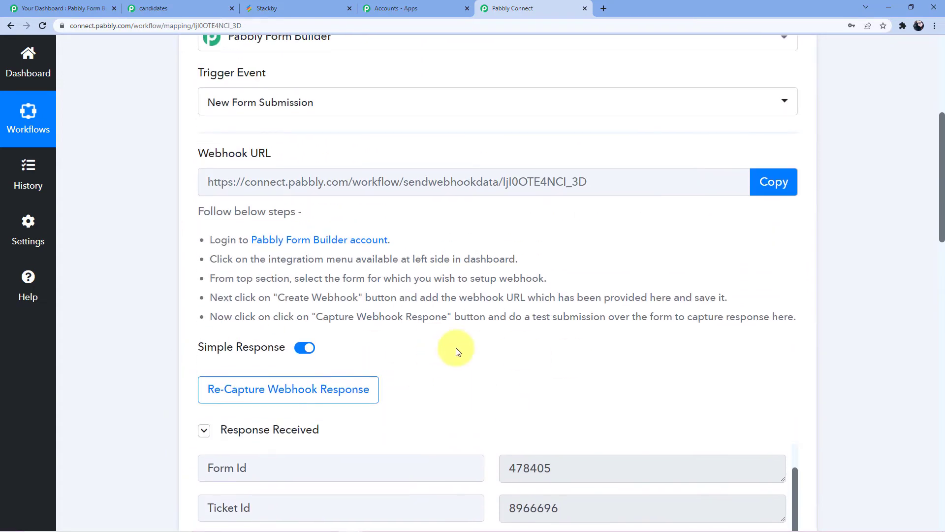
scroll(433, 276, down, 8)
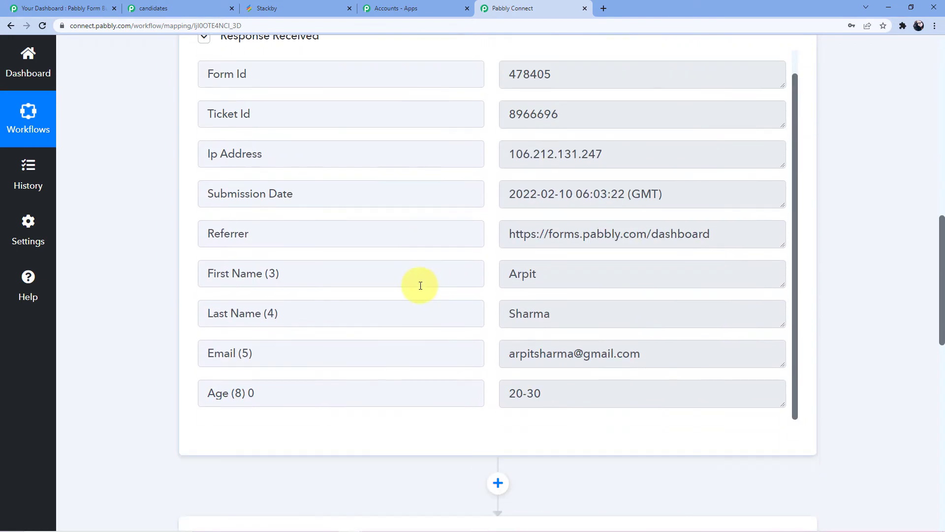
scroll(345, 320, down, 4)
scroll(285, 354, down, 3)
click(282, 299)
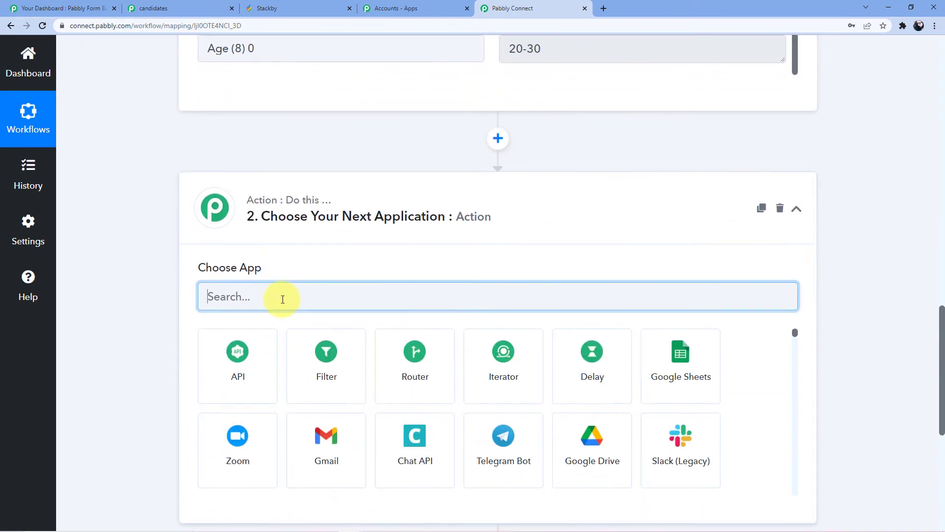
text(Stack)
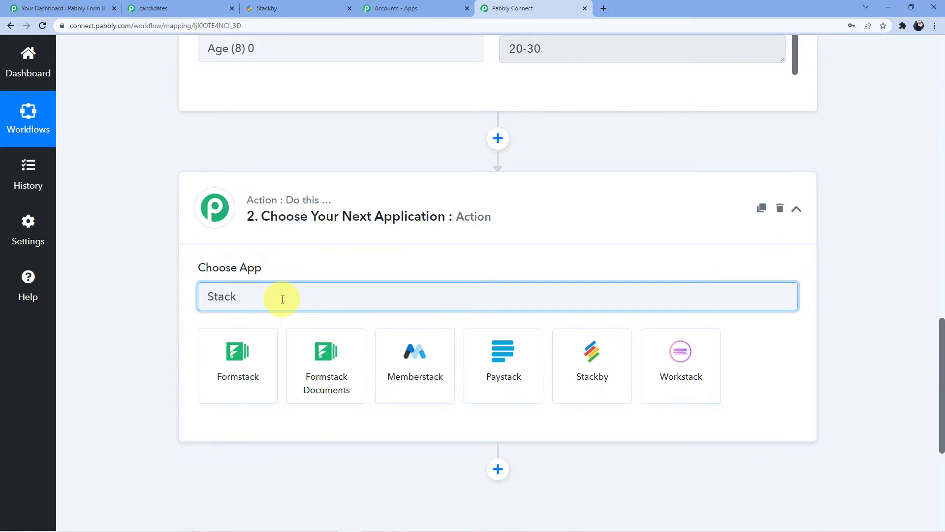
click(616, 375)
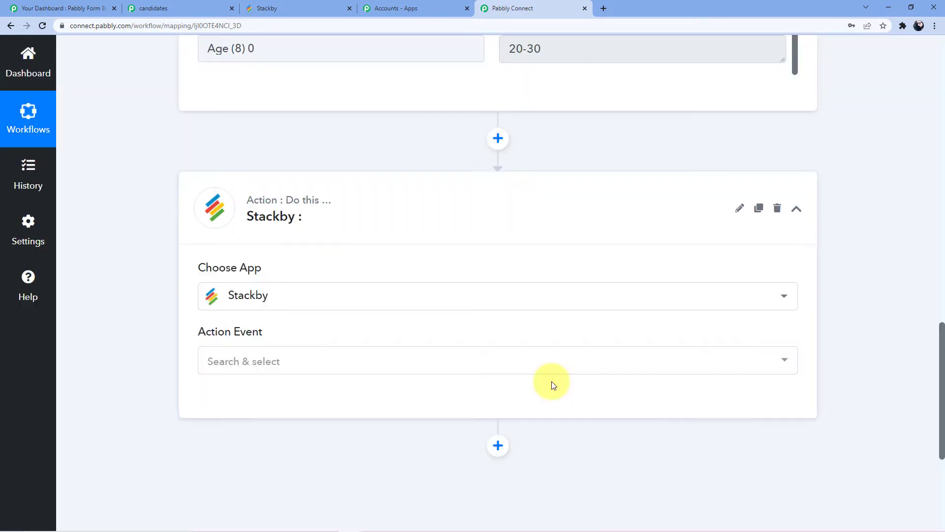
click(276, 362)
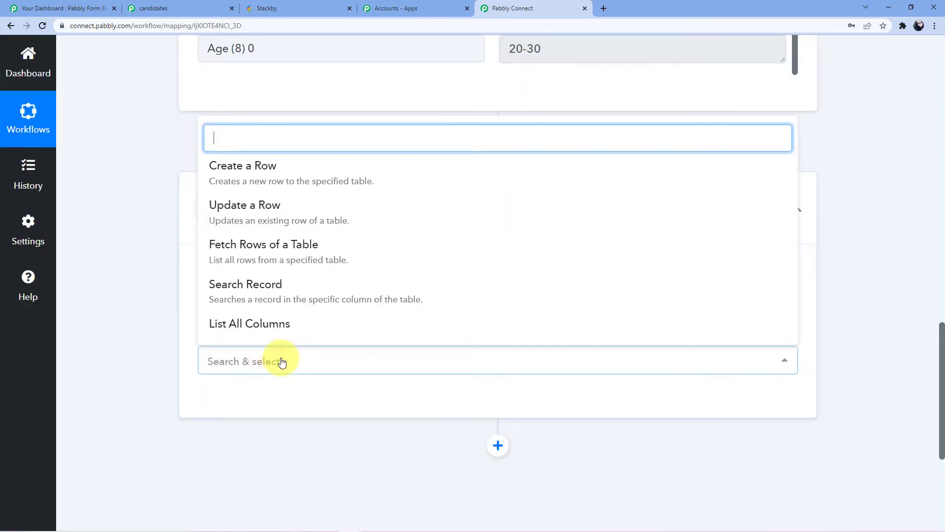
click(288, 179)
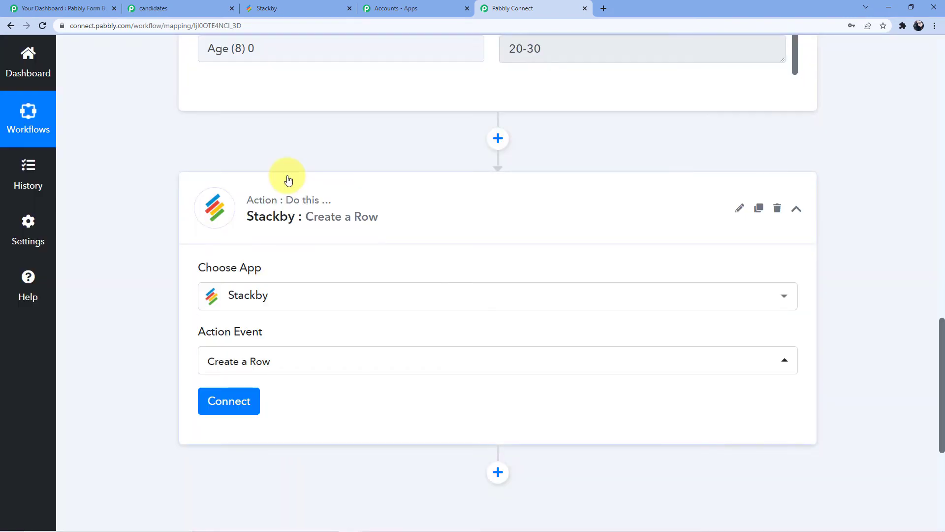
Start adding a new Stackby connection for the action and read the instructions for finding the API key
scroll(300, 246, down, 1)
click(236, 352)
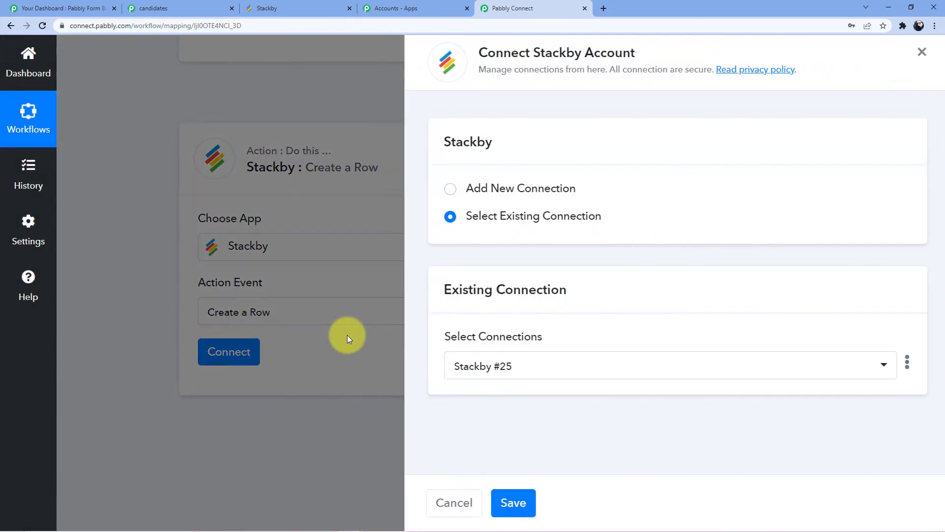
click(524, 192)
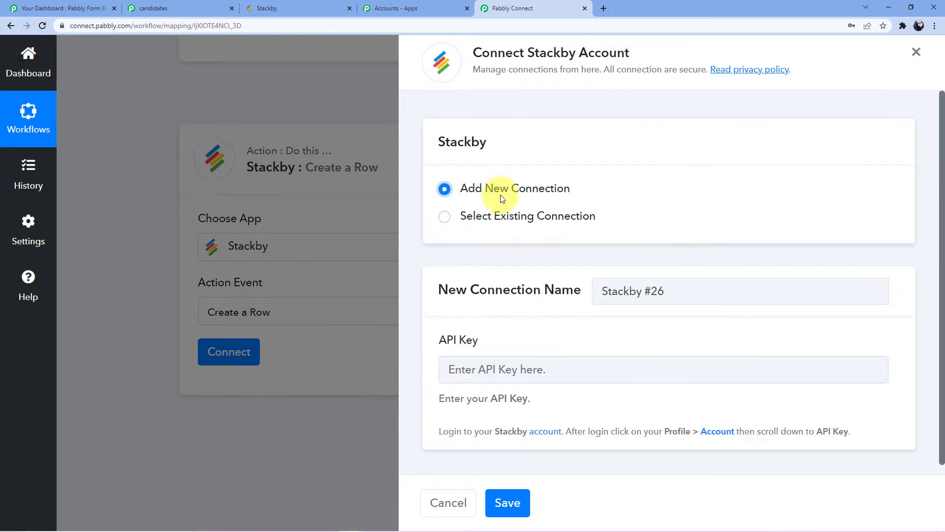
click(514, 367)
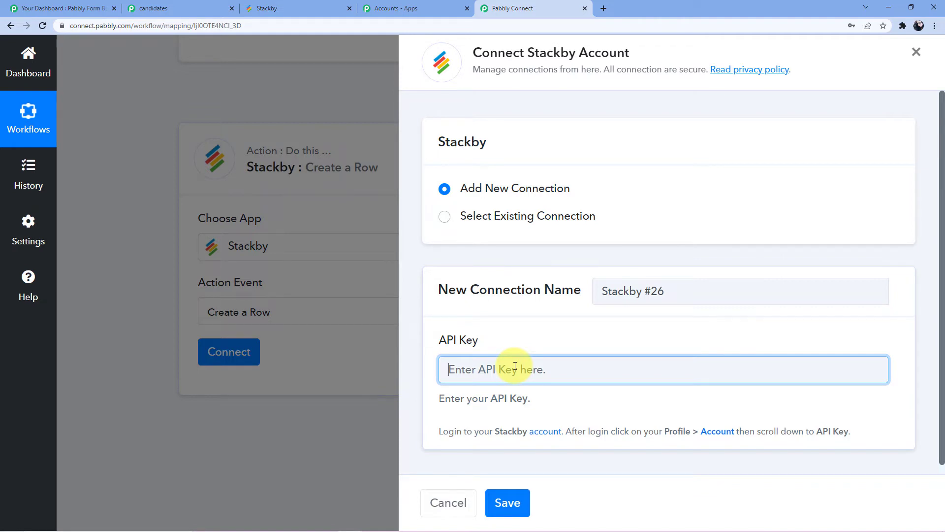
scroll(498, 385, down, 1)
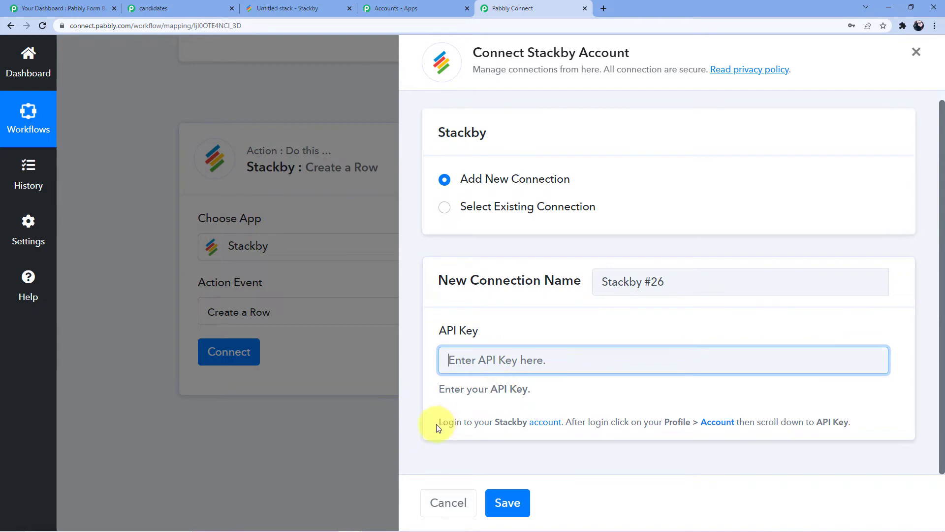
drag(438, 427, 845, 422)
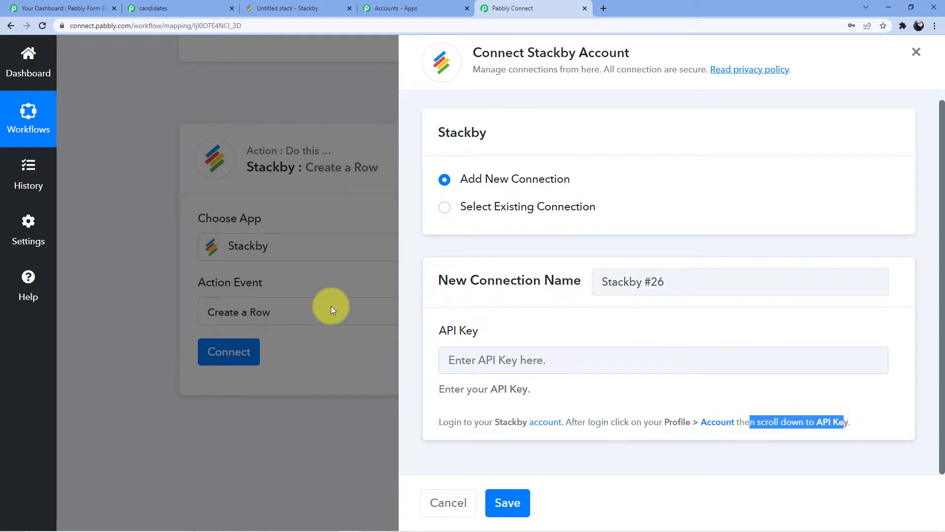
Switch to Stackby and rename the untitled stack as Pabbly Form Builder
click(284, 9)
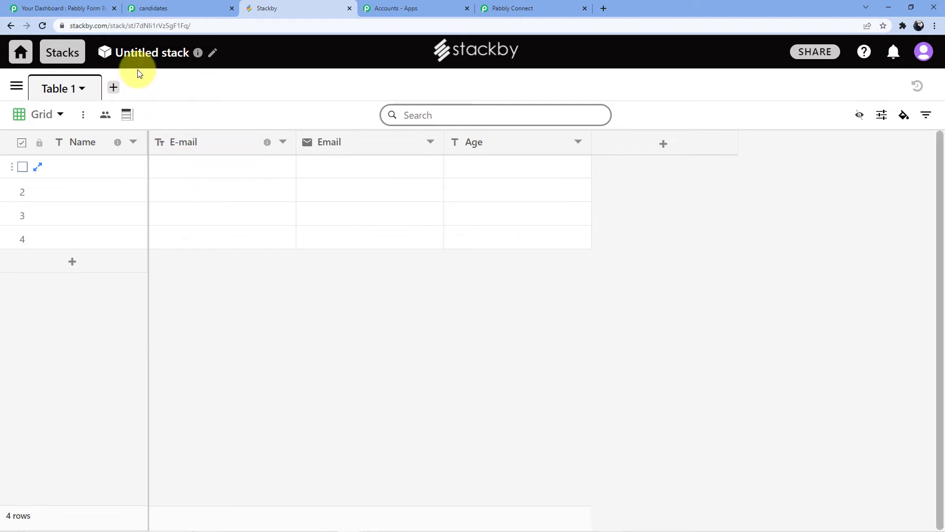
click(213, 53)
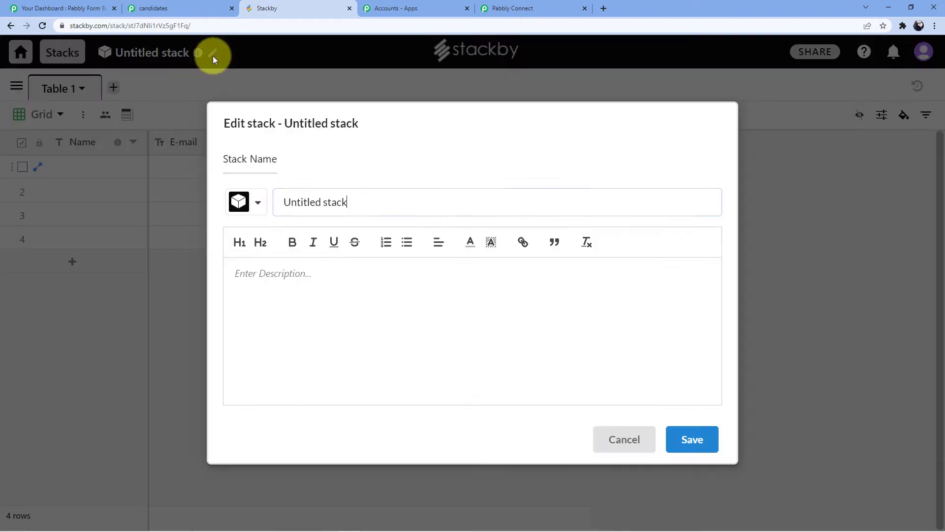
drag(373, 199, 277, 196)
key(BackSpace)
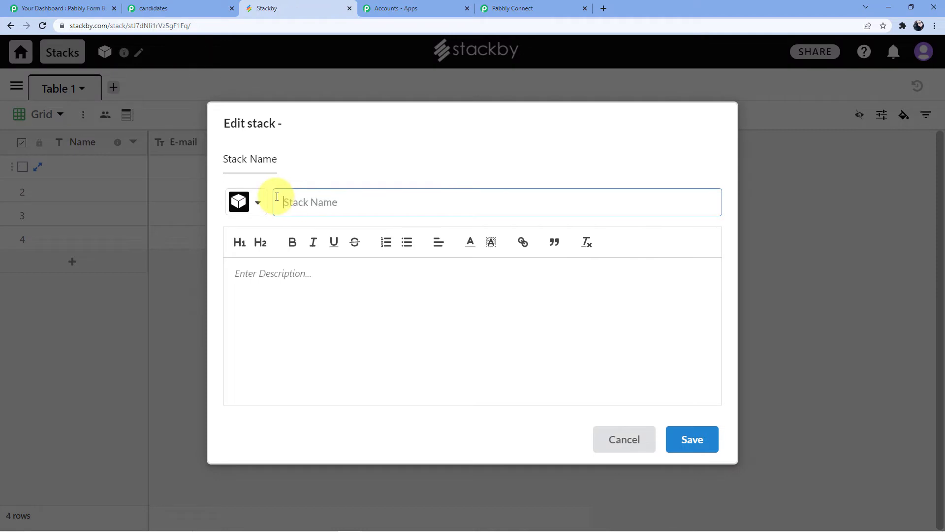
text(Pabbly Form Builder)
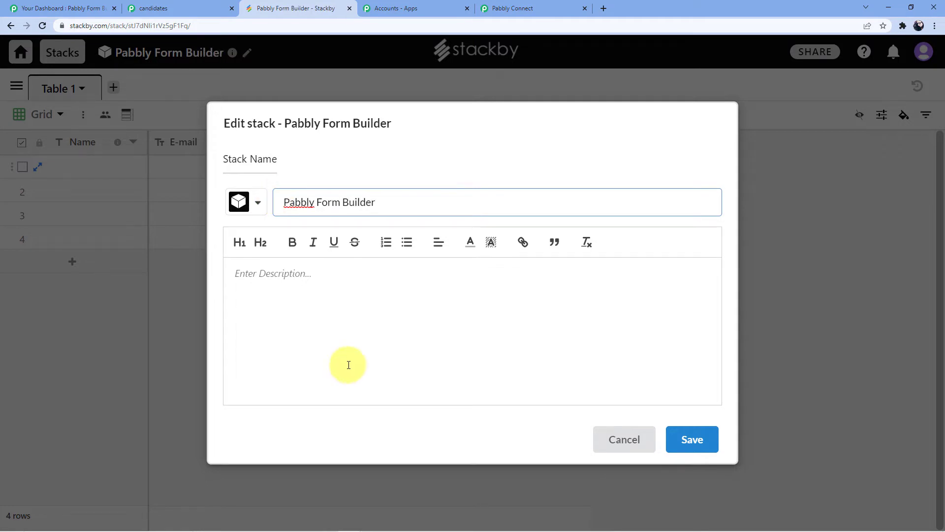
click(686, 438)
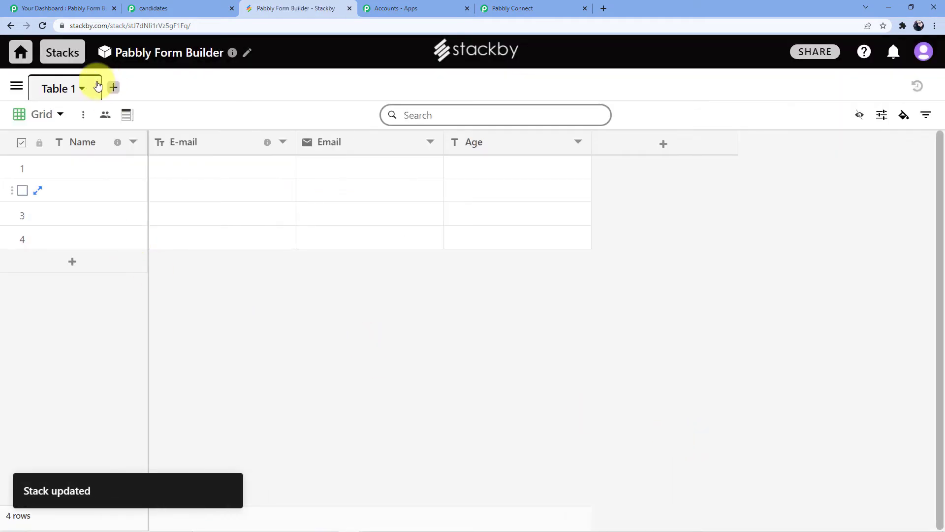
Rename the stack's Table 1 as Form Submissions
click(81, 88)
click(172, 124)
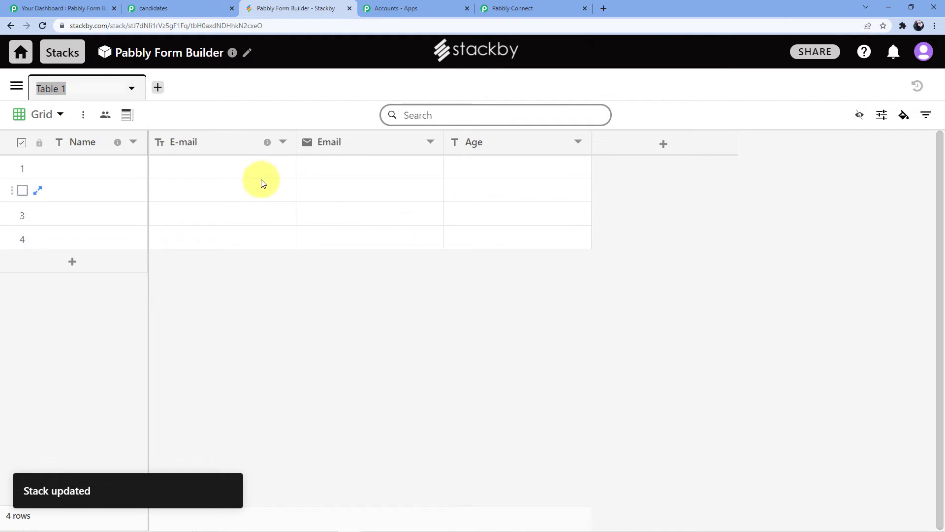
text(Form Submissions)
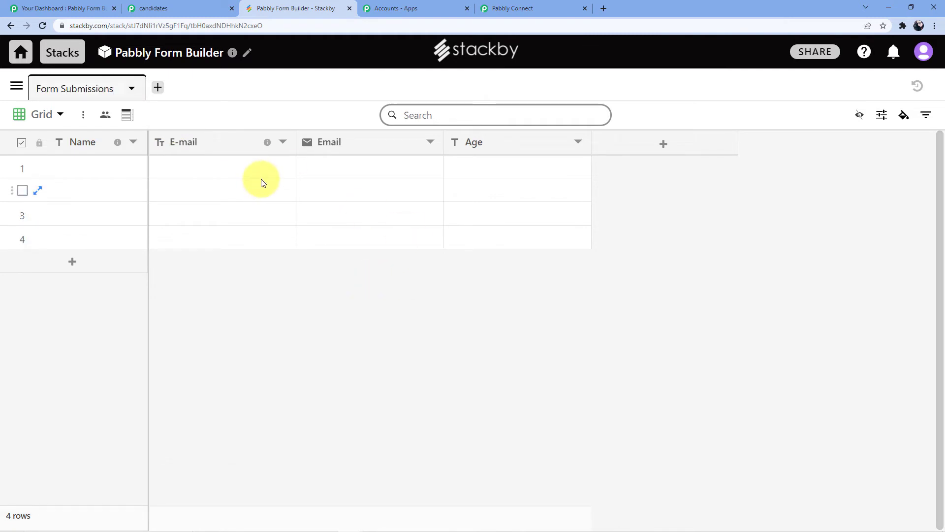
click(280, 297)
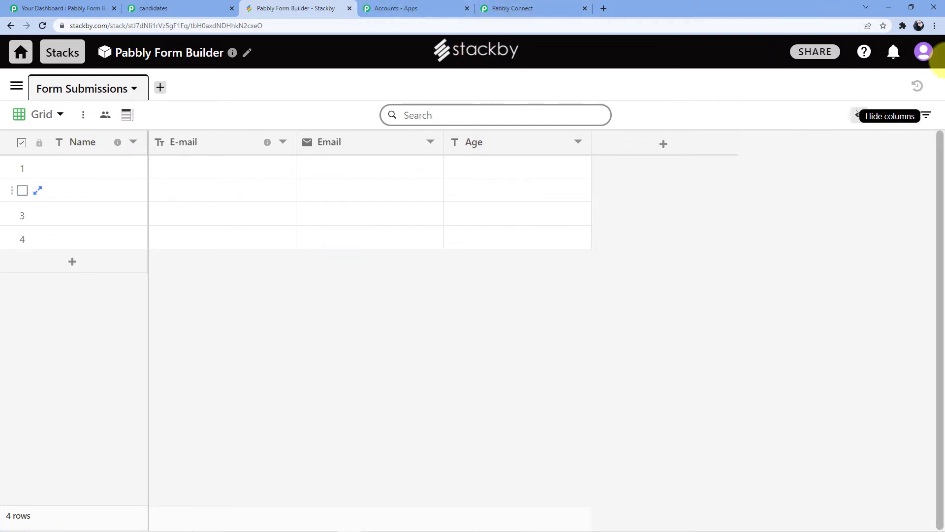
Open the Stackby account settings, reveal the personal API key and copy it
click(924, 51)
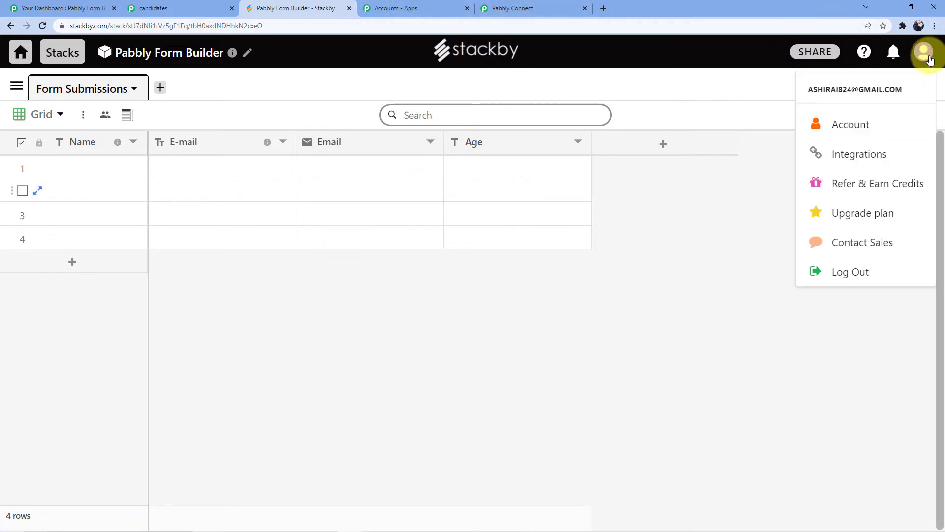
click(868, 126)
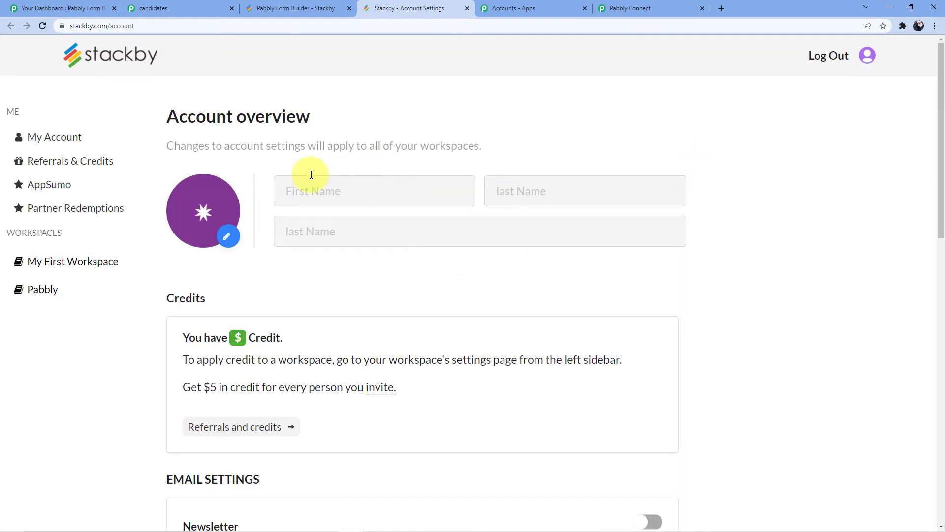
scroll(268, 163, down, 10)
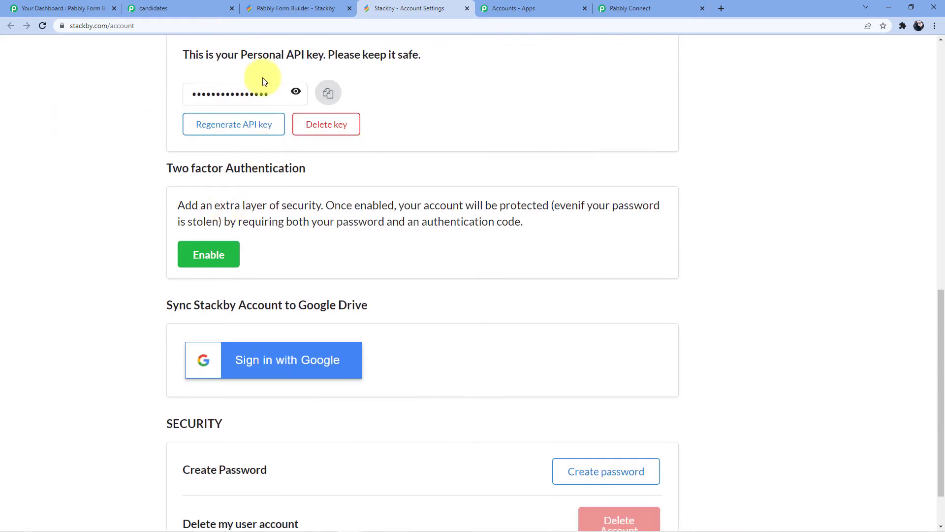
scroll(291, 182, up, 2)
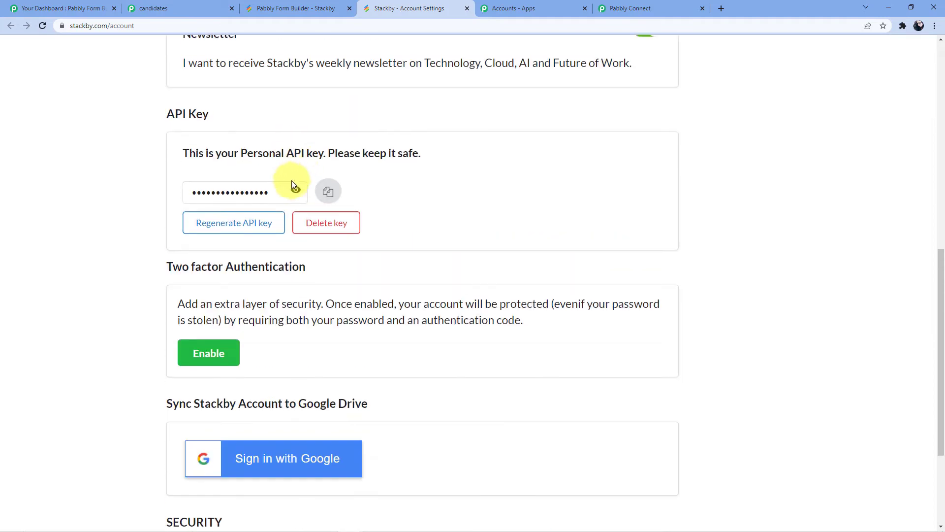
click(294, 188)
double_click(277, 194)
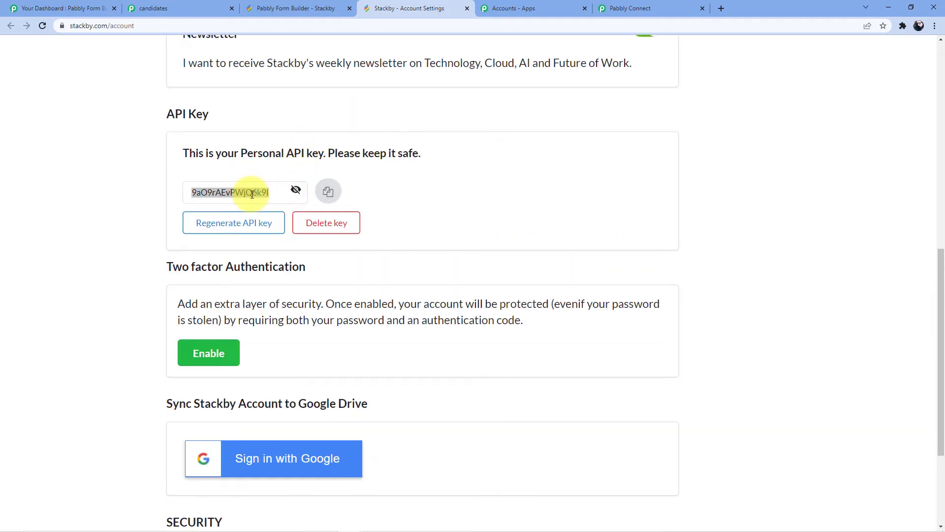
right_click(251, 194)
click(267, 199)
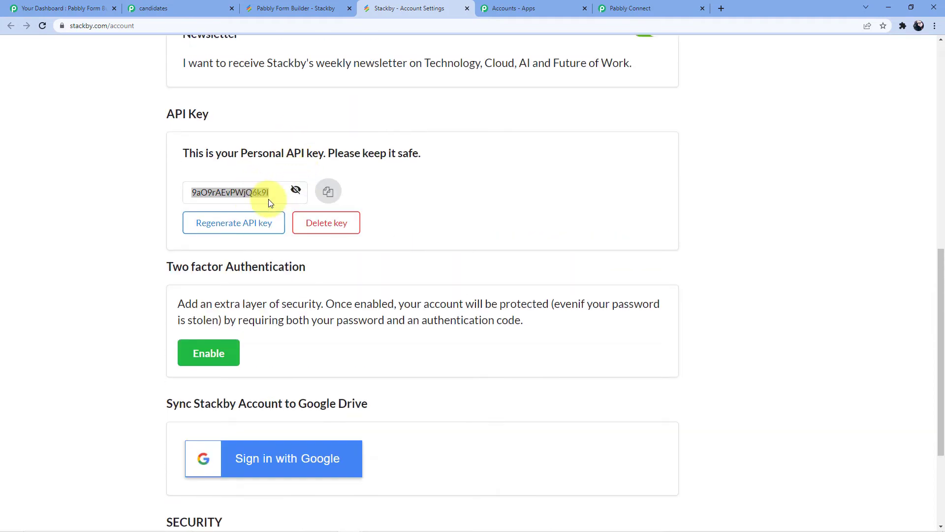
Return to Pabbly Connect, paste the API key into the new Stackby connection and save it
click(304, 6)
click(649, 9)
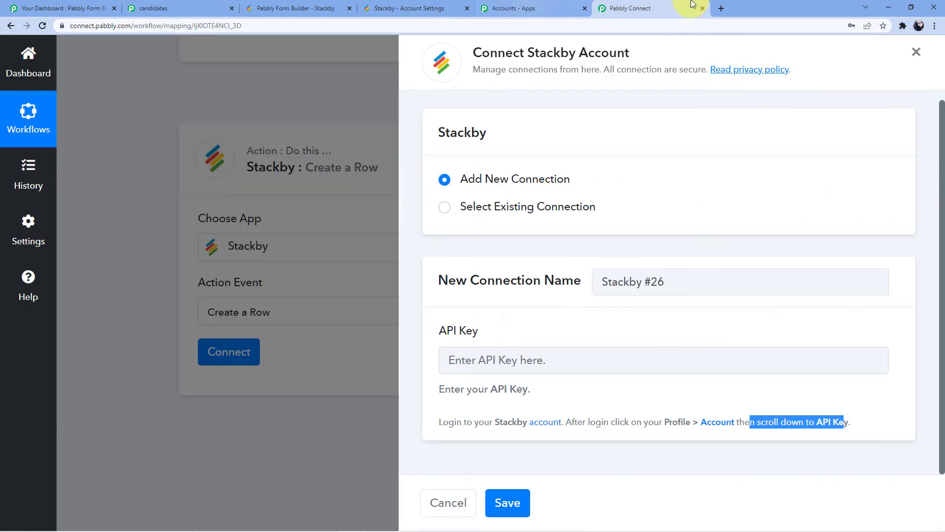
click(520, 360)
key(ctrl+v)
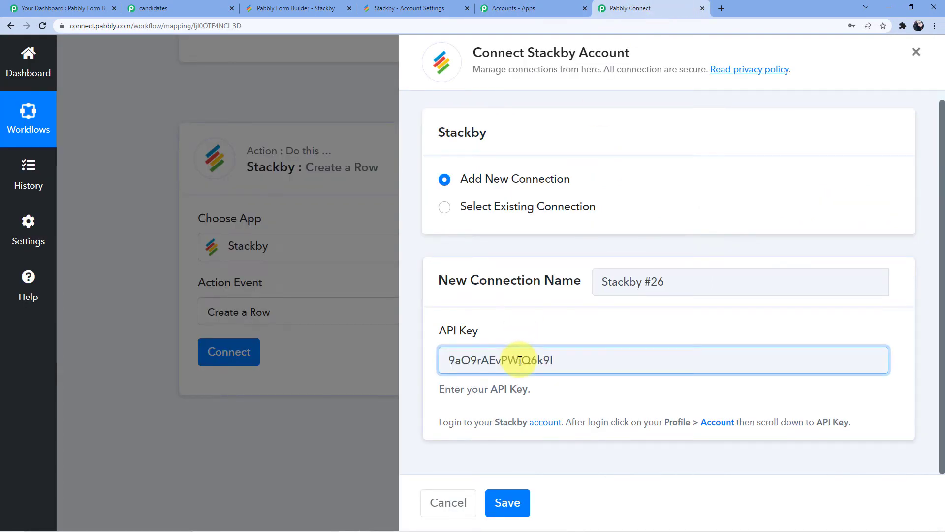
click(507, 509)
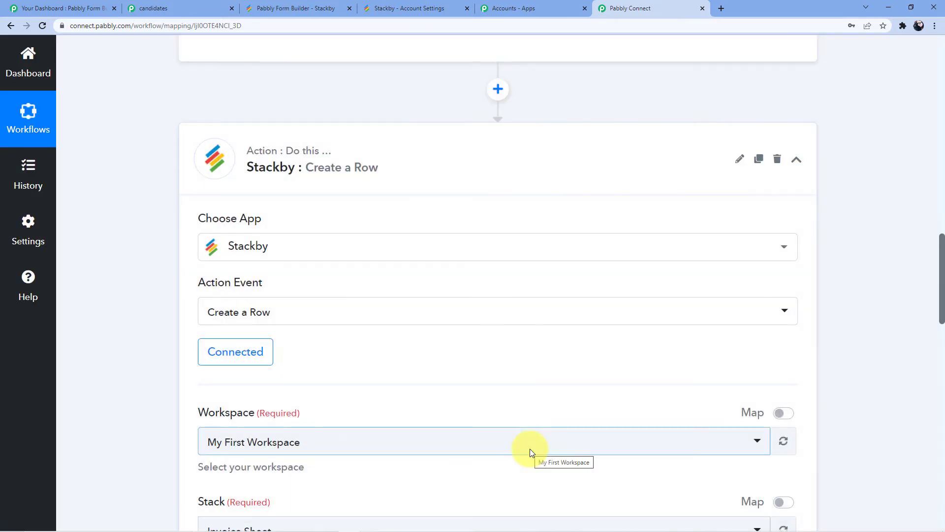
Open the action's workspace choices and check on the Stackby dashboard which workspace holds the newly renamed Pabbly Form Builder stack
scroll(488, 287, down, 3)
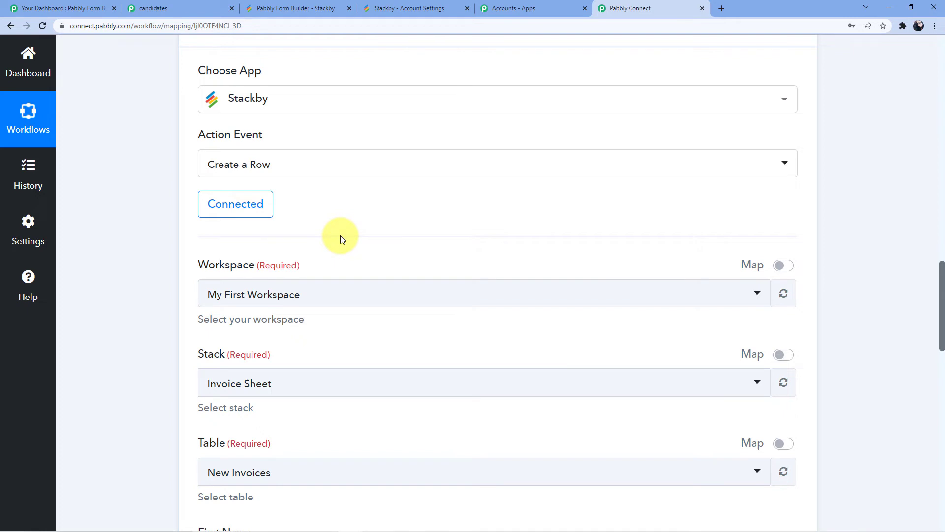
click(299, 298)
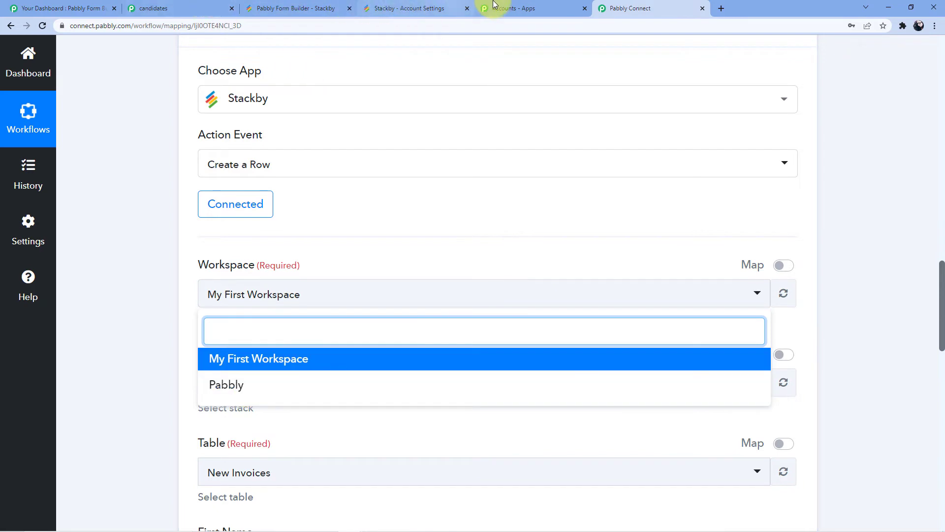
click(310, 6)
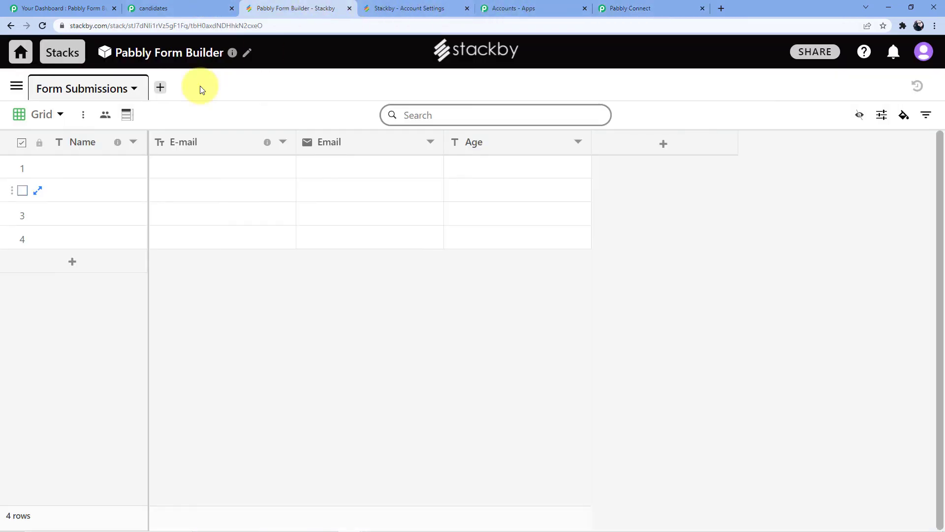
click(22, 52)
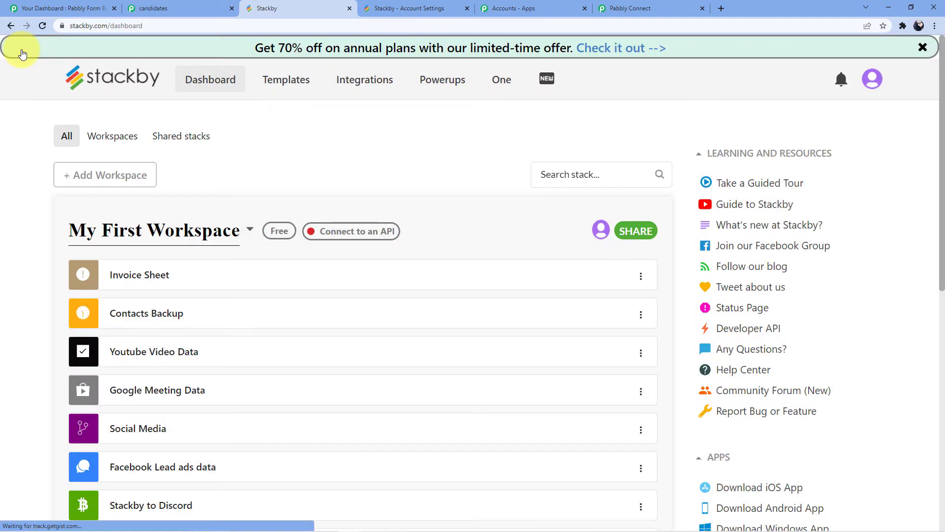
scroll(210, 228, down, 9)
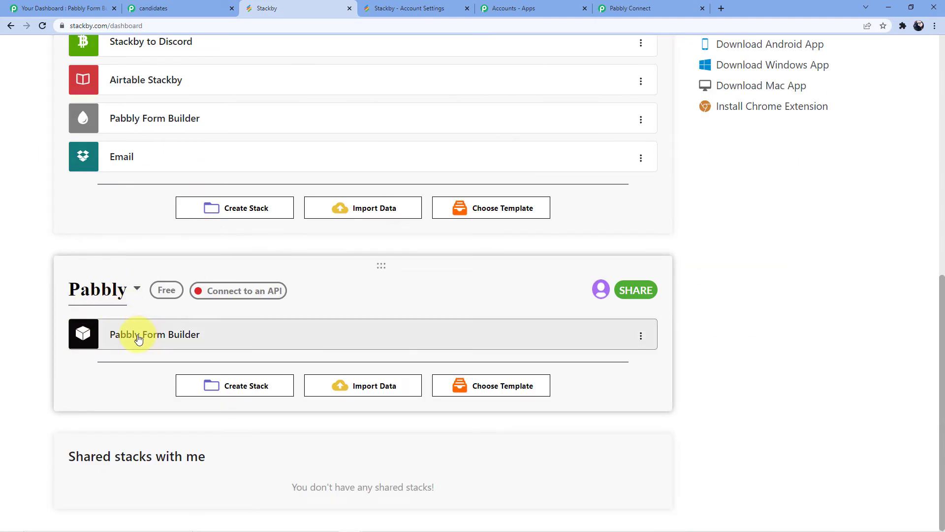
Return to Pabbly Connect and set the action's workspace to Pabbly, with the Pabbly Form Builder stack and Form Submissions table
click(164, 340)
click(623, 9)
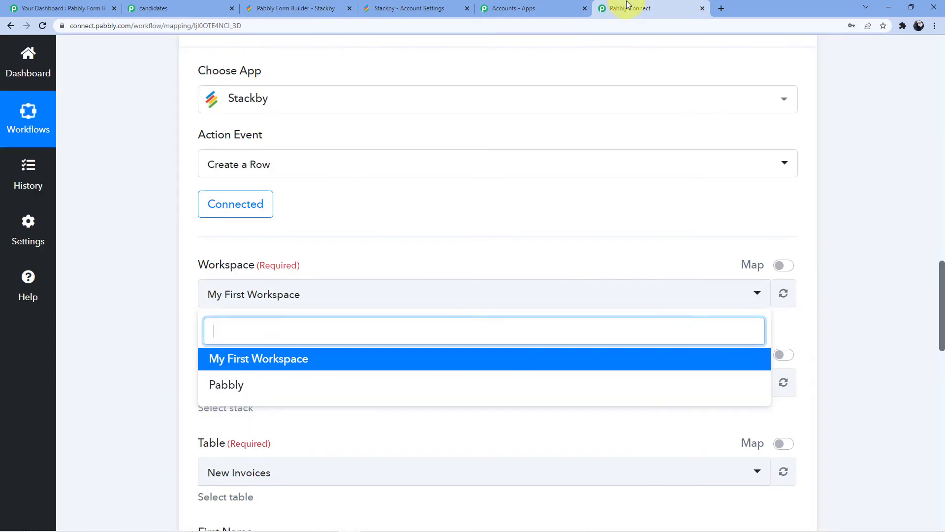
scroll(325, 267, down, 2)
click(224, 286)
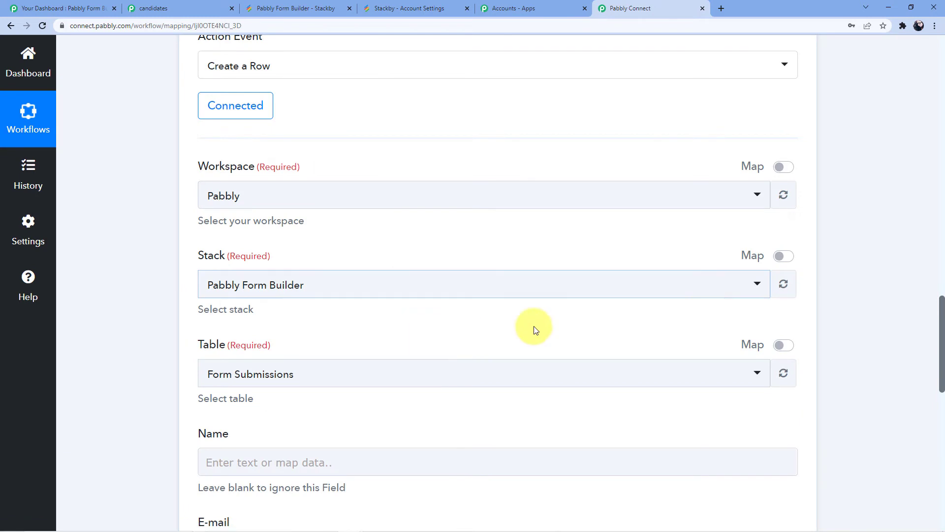
click(742, 288)
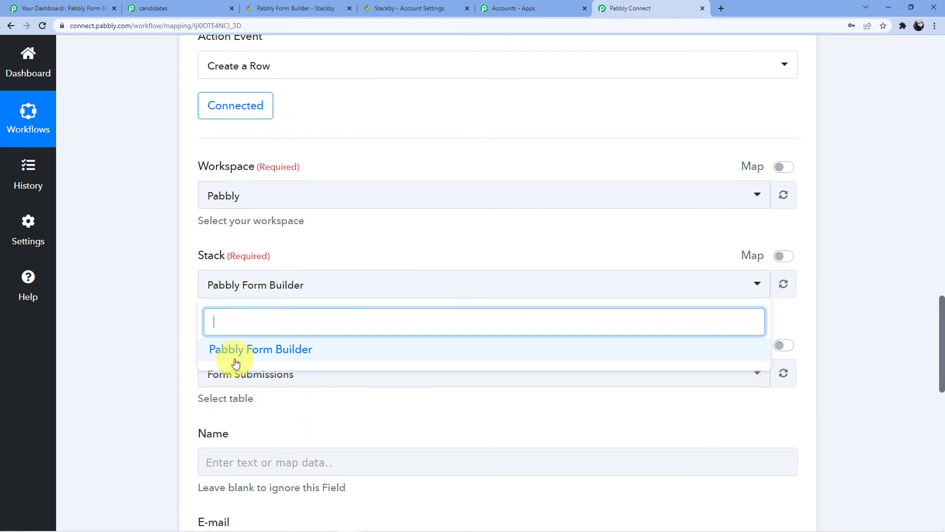
click(123, 309)
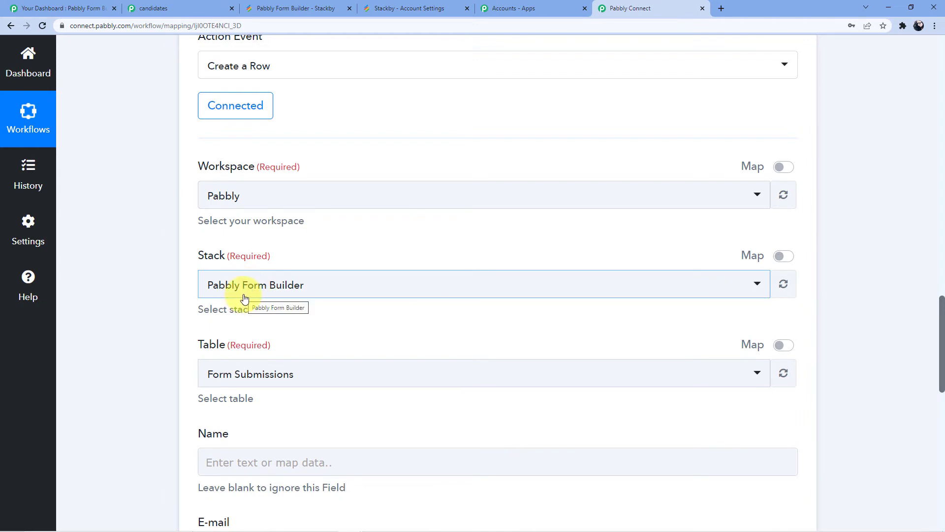
scroll(290, 291, down, 2)
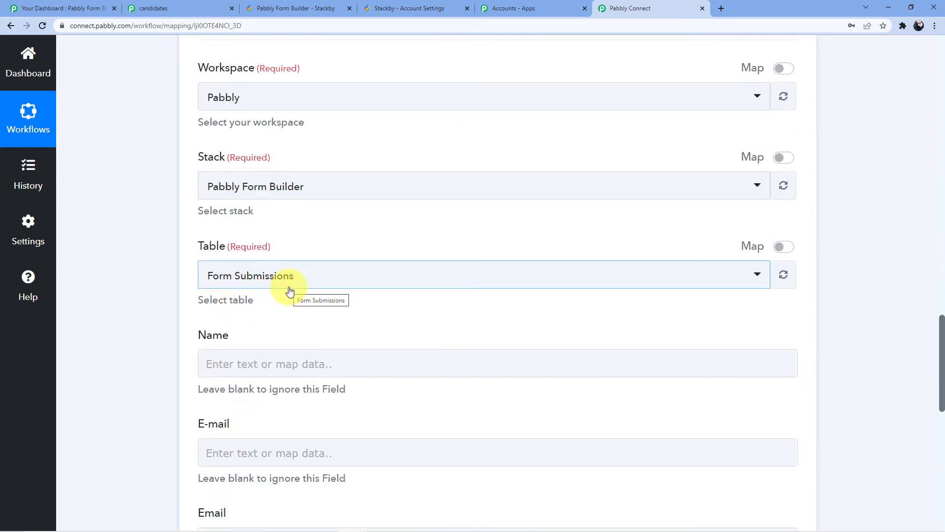
scroll(290, 290, down, 2)
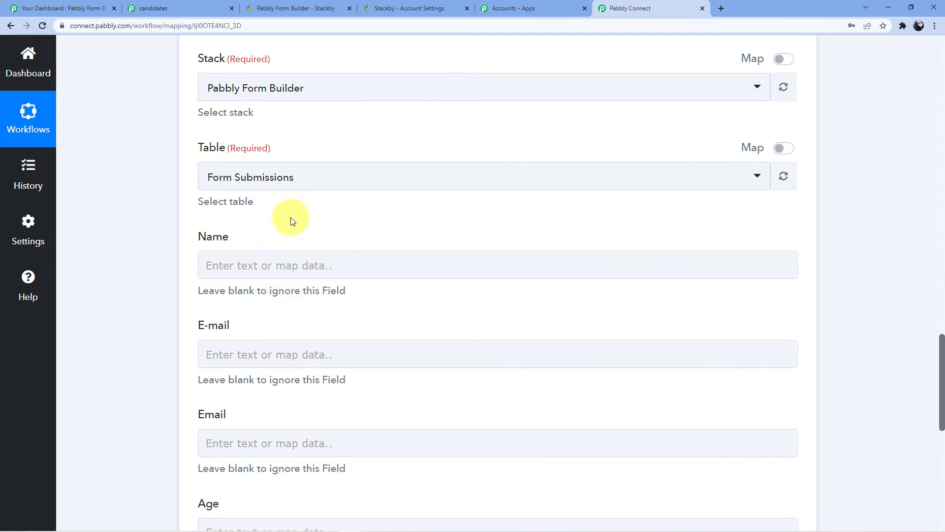
Map the Name field to the First Name (3) value of the new form submission
click(292, 258)
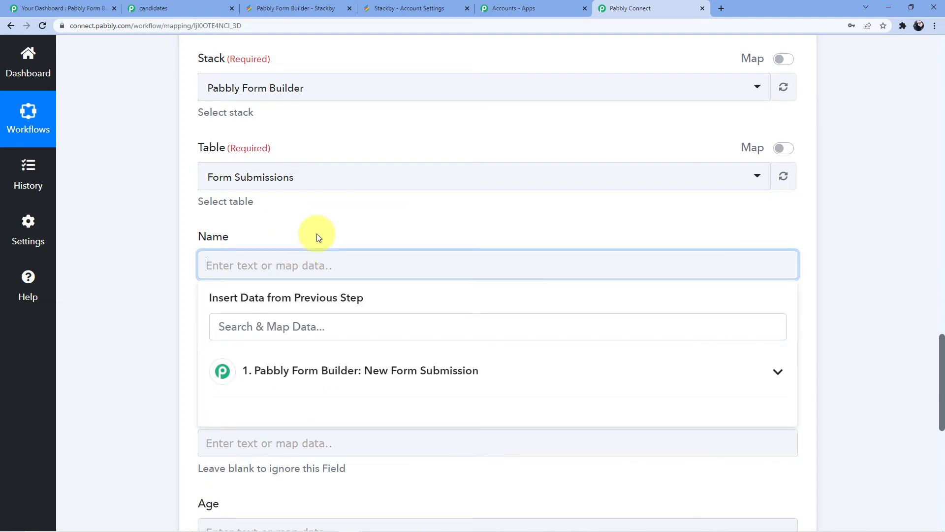
scroll(316, 238, up, 15)
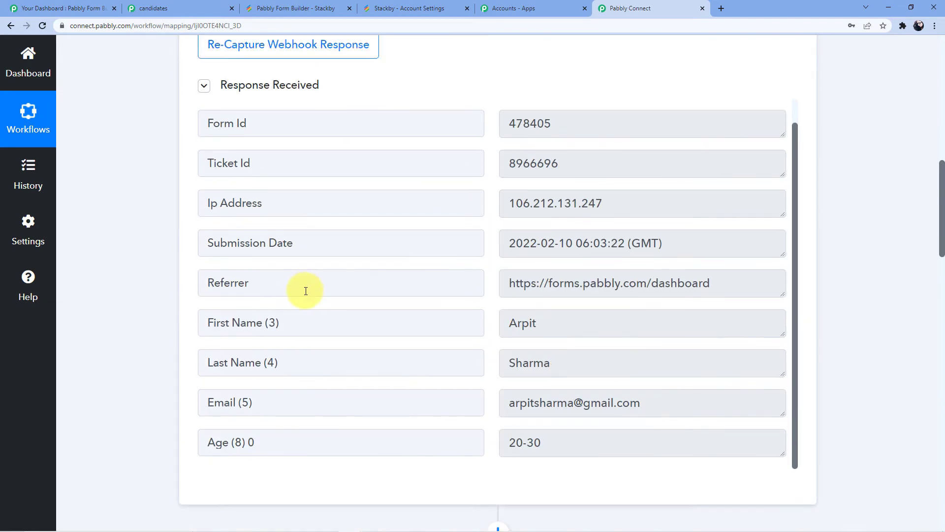
scroll(319, 263, down, 15)
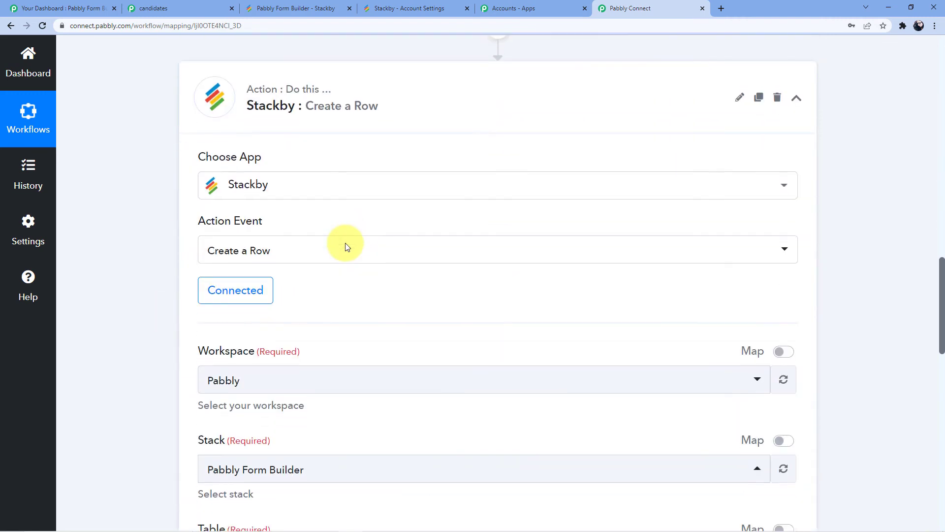
scroll(260, 273, down, 3)
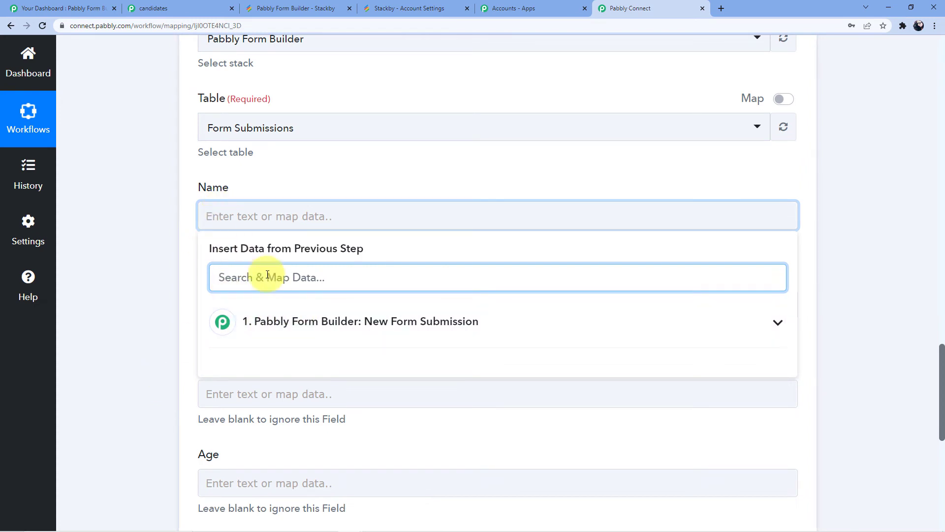
click(272, 308)
scroll(275, 308, down, 1)
click(327, 409)
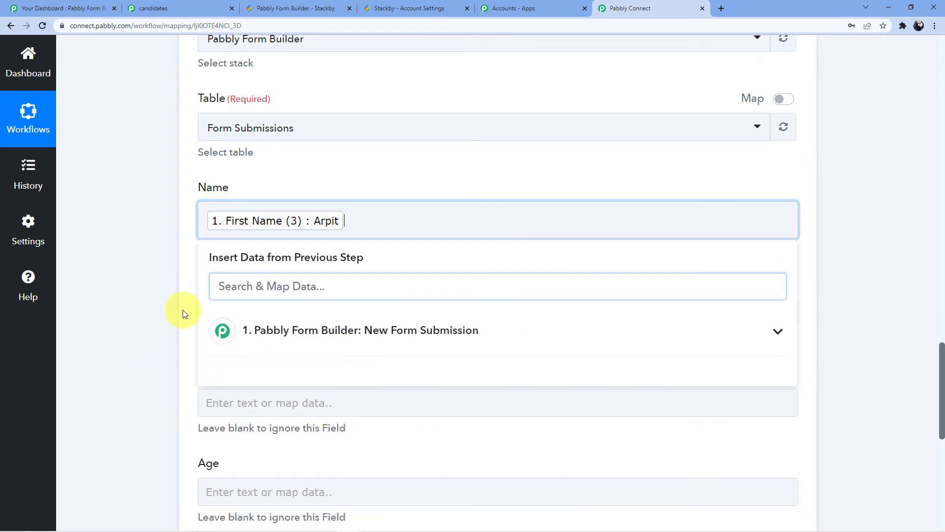
click(191, 319)
Map the E-mail field to the Email (5) value of the new form submission
scroll(216, 295, down, 2)
click(235, 226)
click(310, 309)
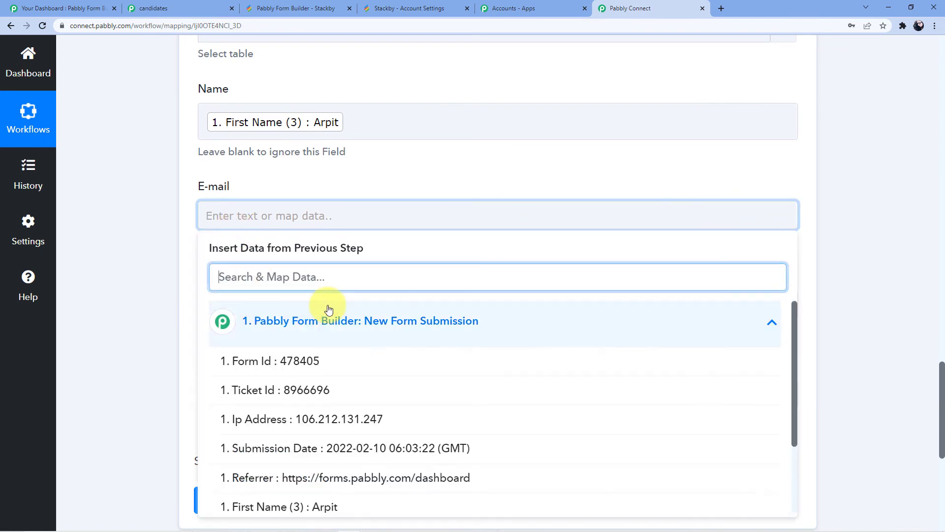
scroll(327, 311, down, 2)
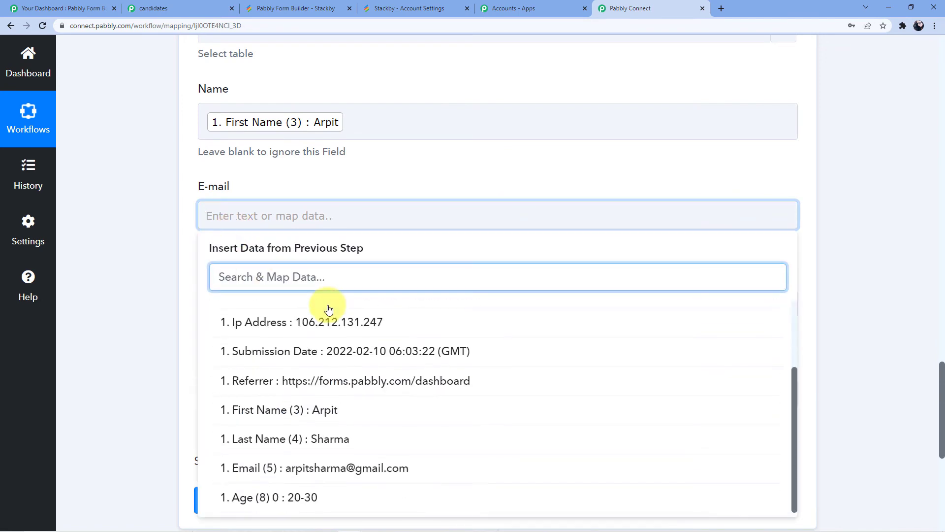
click(348, 471)
scroll(148, 288, down, 3)
click(148, 285)
Switch to the Stackby table and rename the E-mail column as Last name
scroll(221, 326, up, 3)
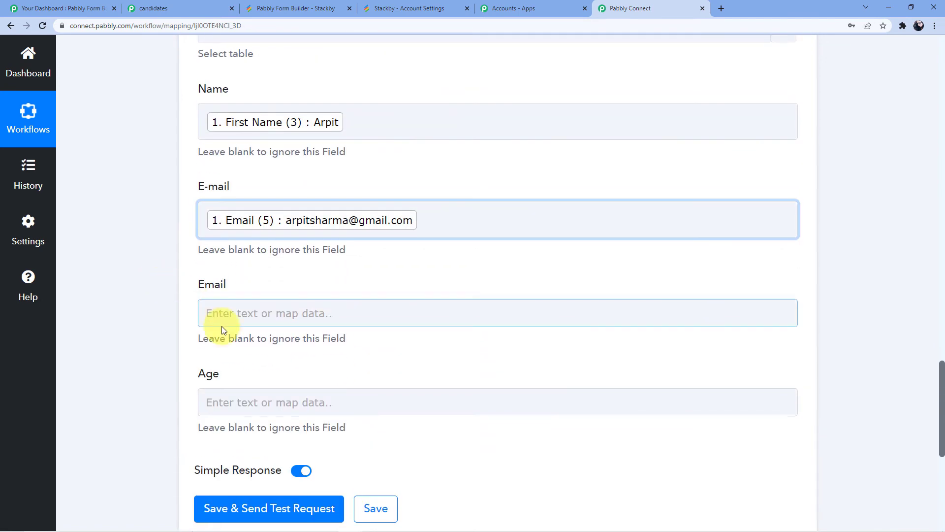
scroll(253, 261, up, 3)
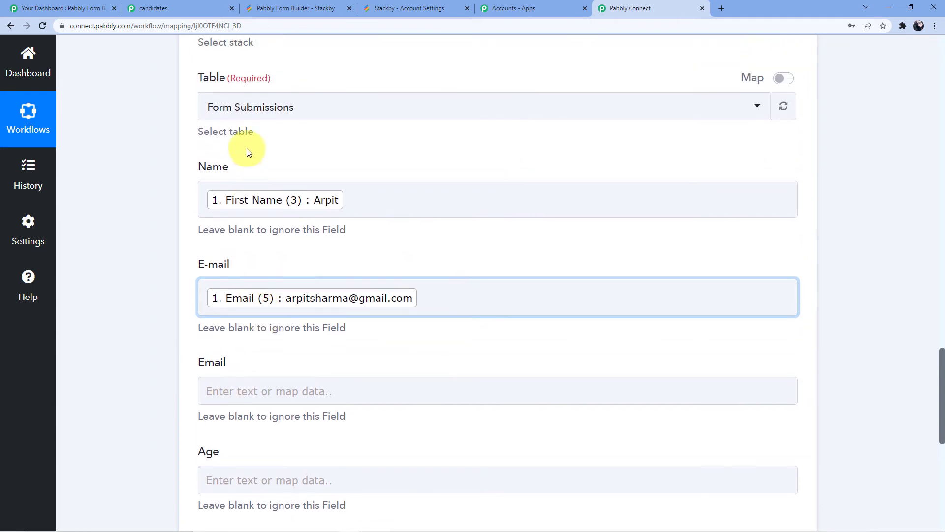
scroll(237, 315, down, 2)
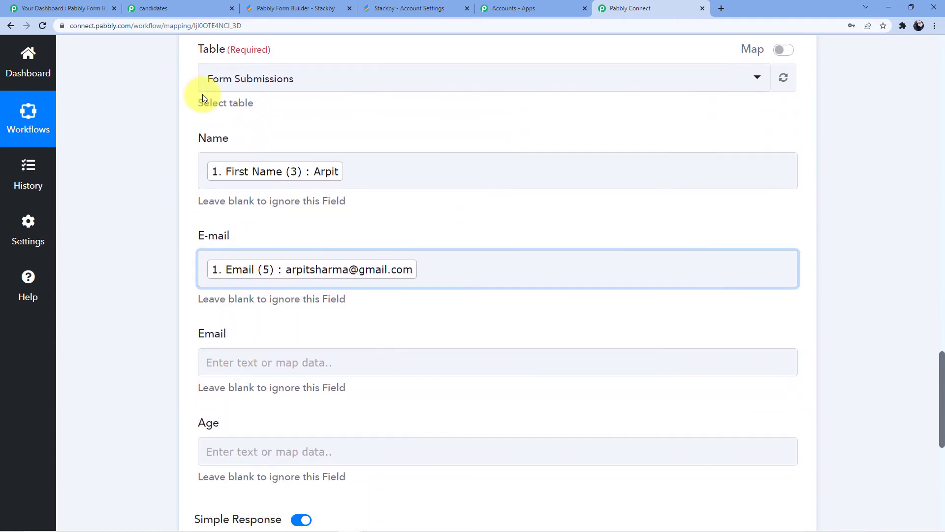
click(291, 8)
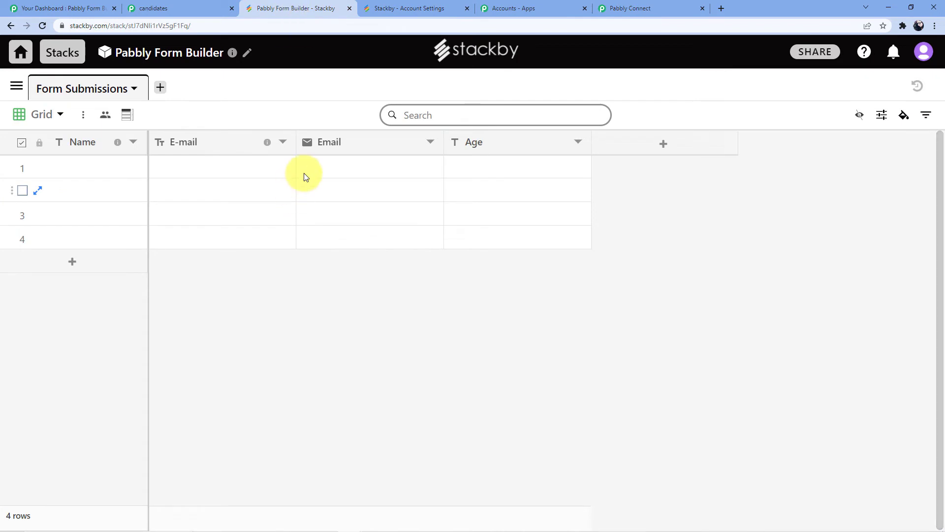
click(283, 142)
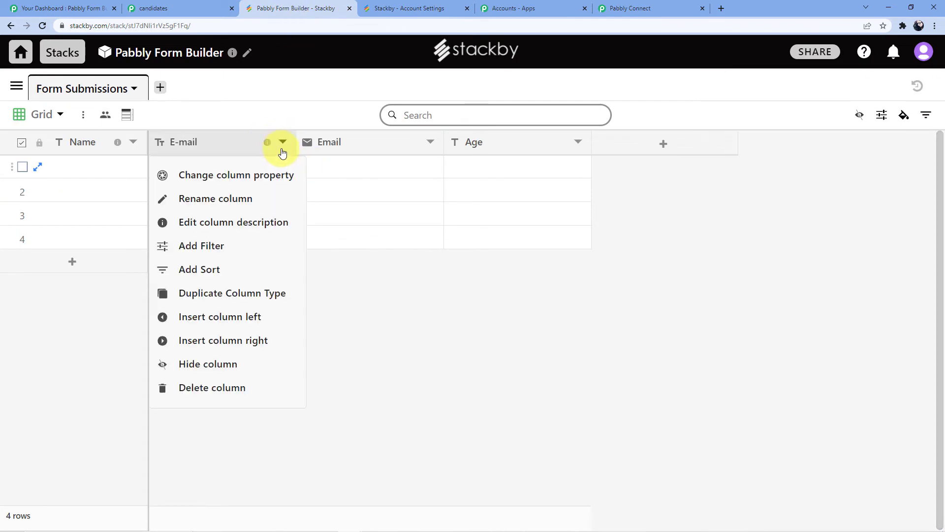
click(239, 199)
drag(198, 251, 176, 248)
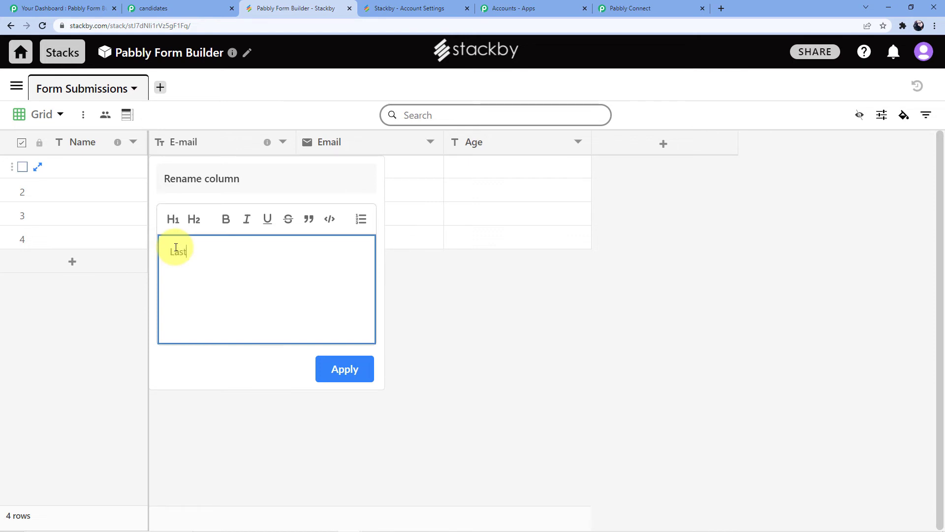
click(347, 368)
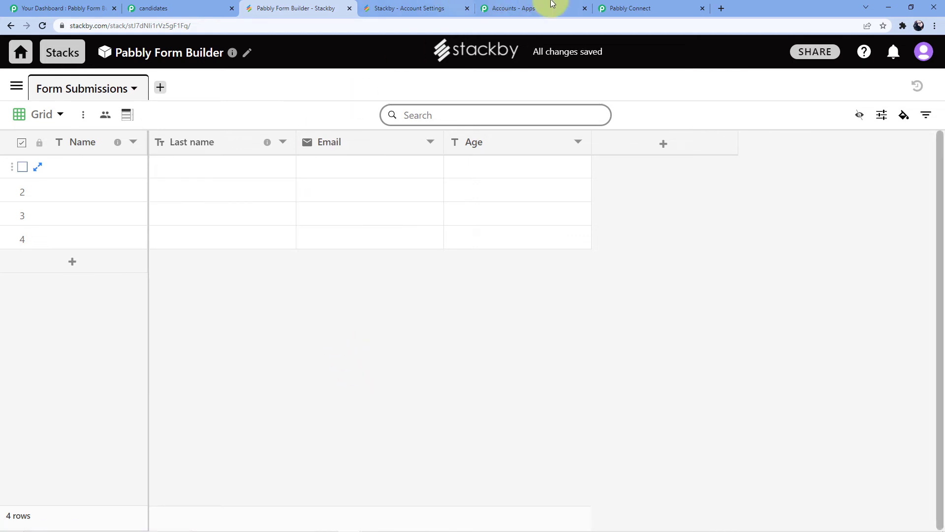
Return to Pabbly Connect and save the existing Stackby connection again to reload the table's fields
click(615, 8)
scroll(420, 235, up, 5)
scroll(416, 253, up, 4)
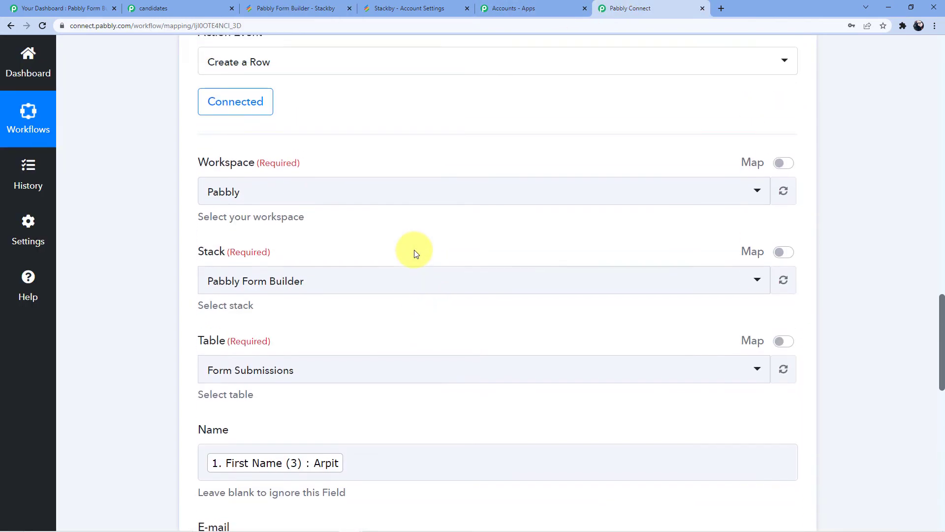
click(235, 253)
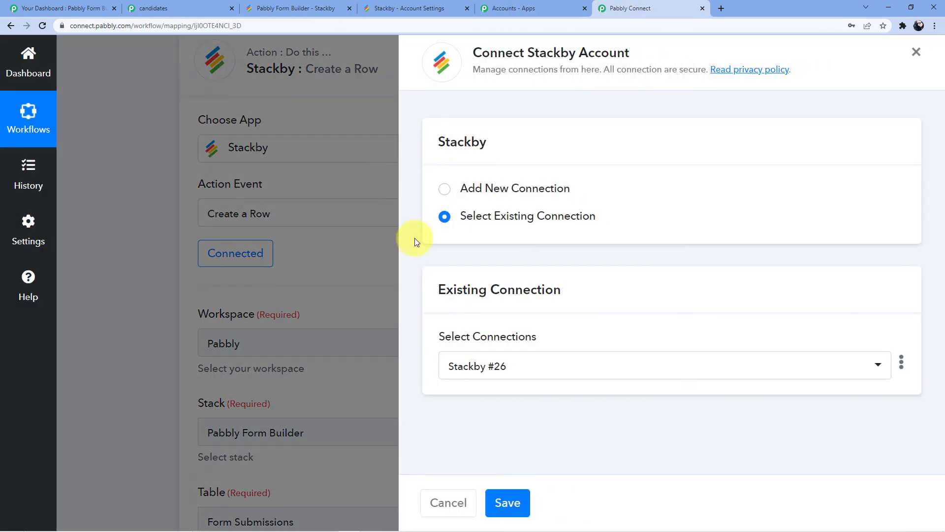
click(490, 502)
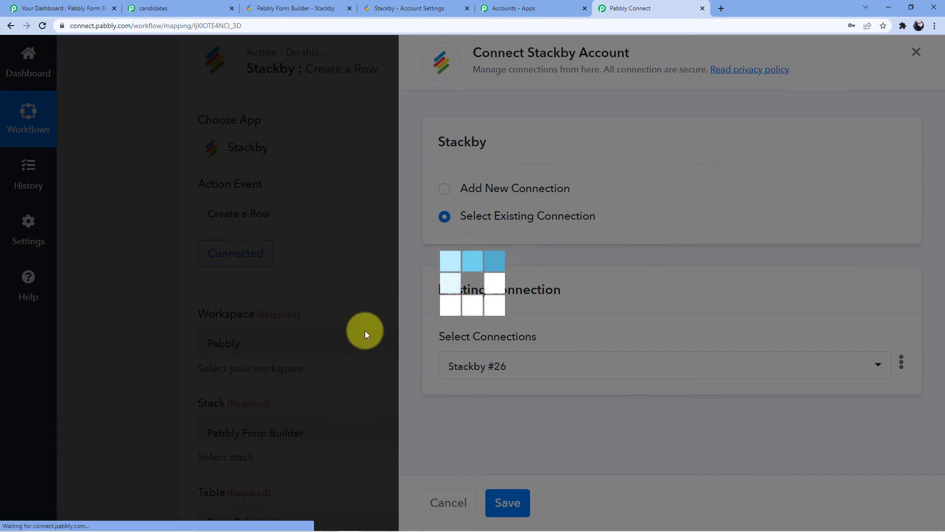
Map the Last Name field to the Last Name (4) value of the form submission
scroll(376, 324, down, 4)
scroll(376, 324, down, 5)
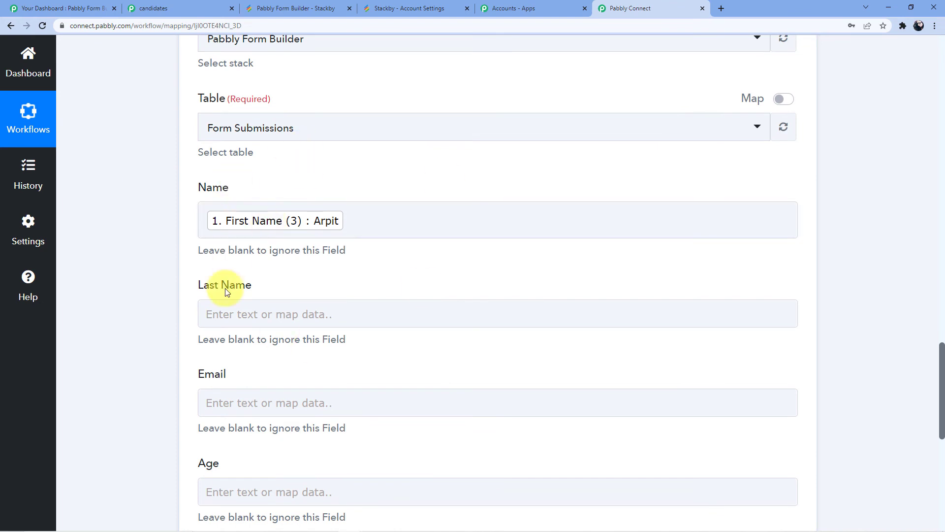
scroll(227, 288, down, 1)
click(283, 264)
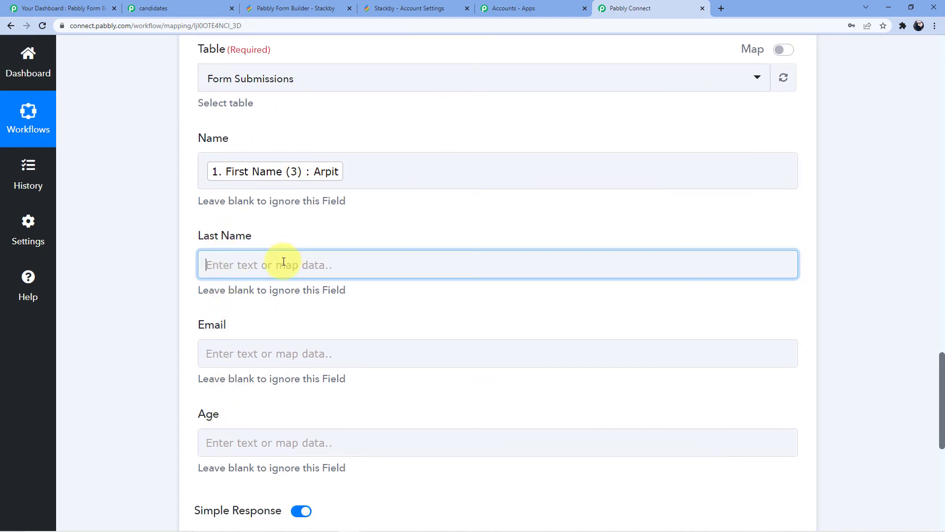
scroll(284, 264, down, 3)
click(295, 224)
scroll(344, 319, down, 1)
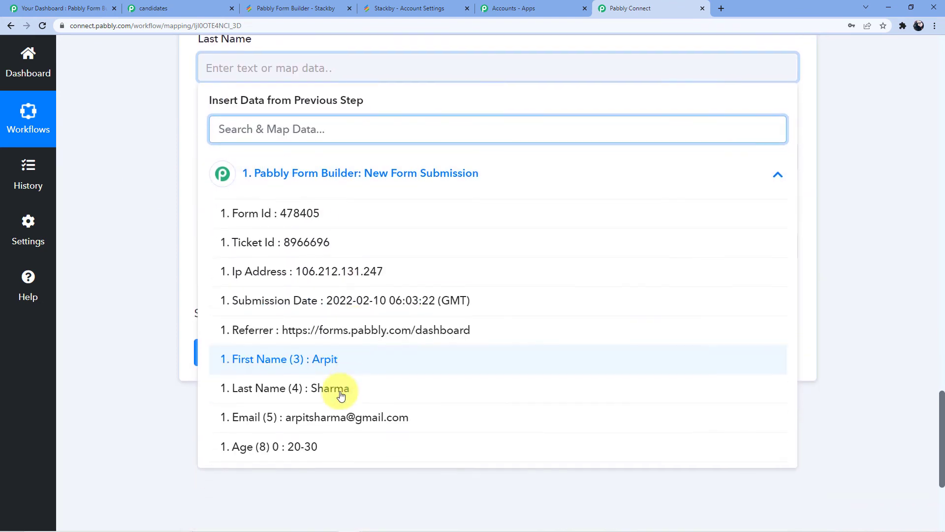
click(338, 390)
click(125, 248)
Map the Email field to the Email (5) value of the form submission
click(240, 171)
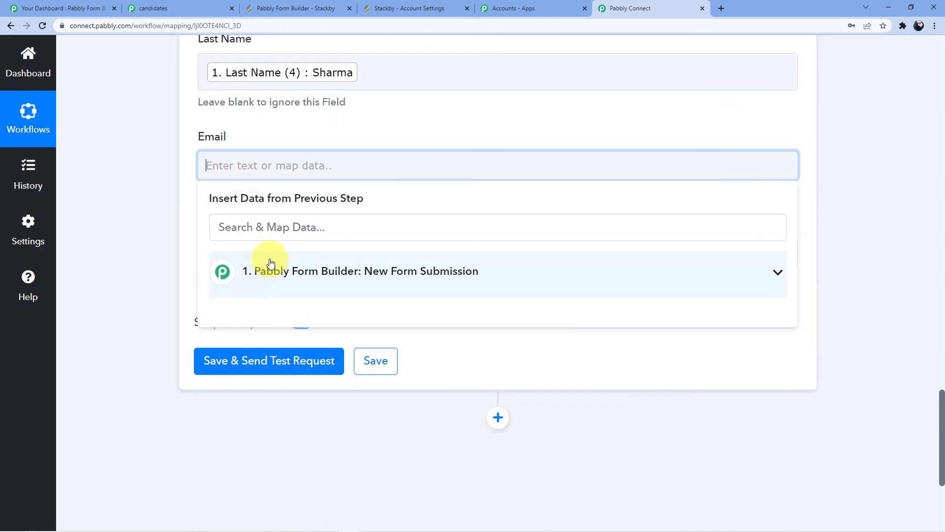
click(268, 270)
scroll(266, 315, down, 2)
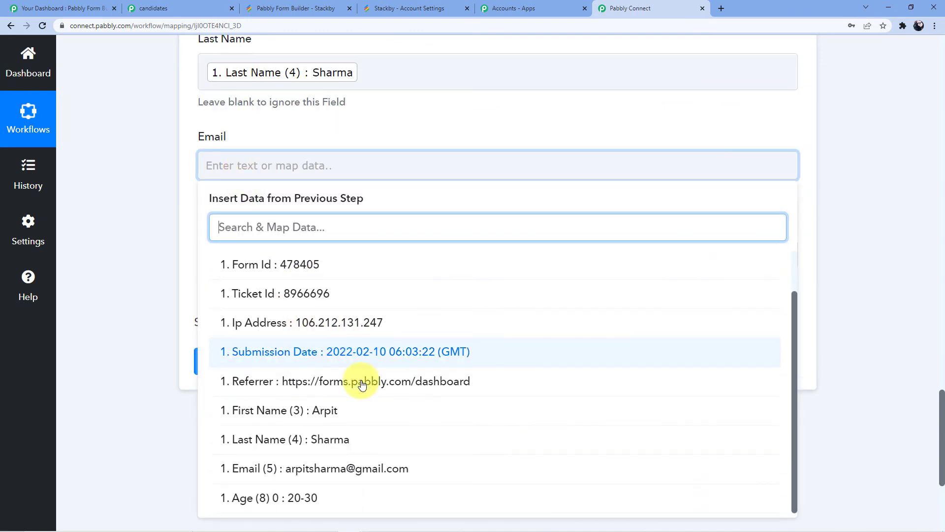
click(379, 472)
click(169, 232)
Map the Age field to the Age (8) 0 value of the form submission
scroll(169, 229, down, 3)
click(234, 104)
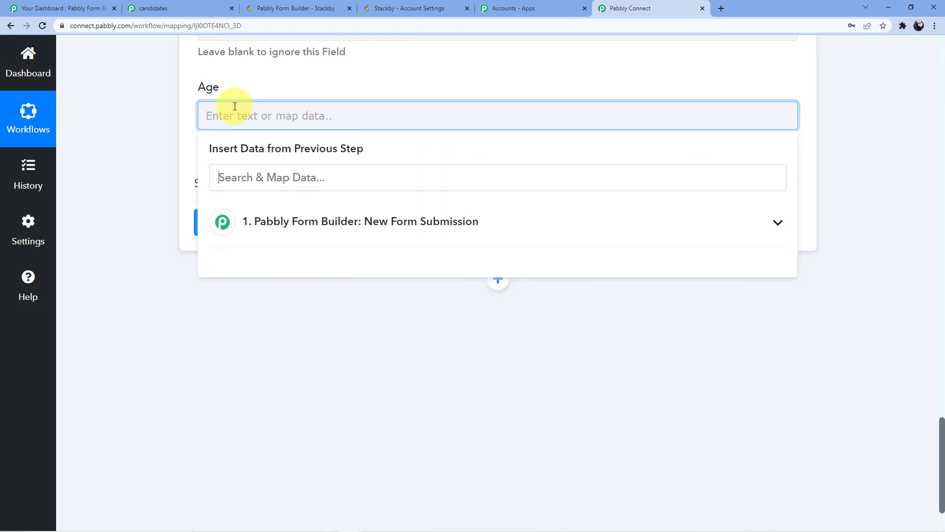
click(271, 221)
scroll(324, 447, down, 2)
click(315, 403)
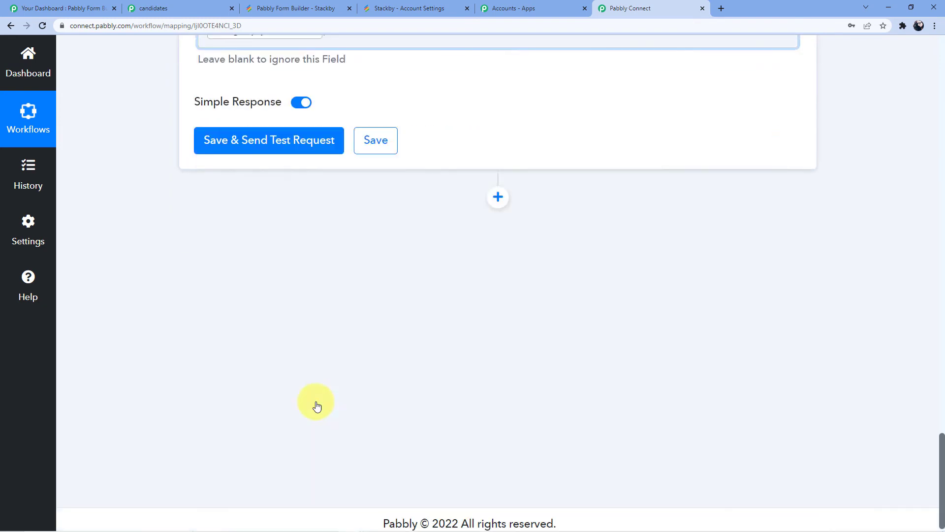
Save the action with a test request and check the received response and the Form Submissions table in Stackby
scroll(255, 317, up, 5)
click(269, 436)
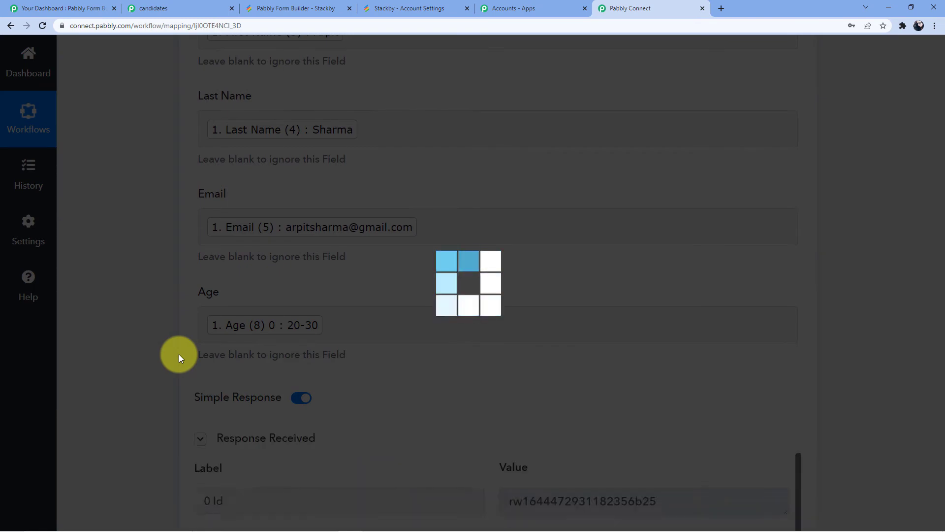
scroll(333, 373, down, 5)
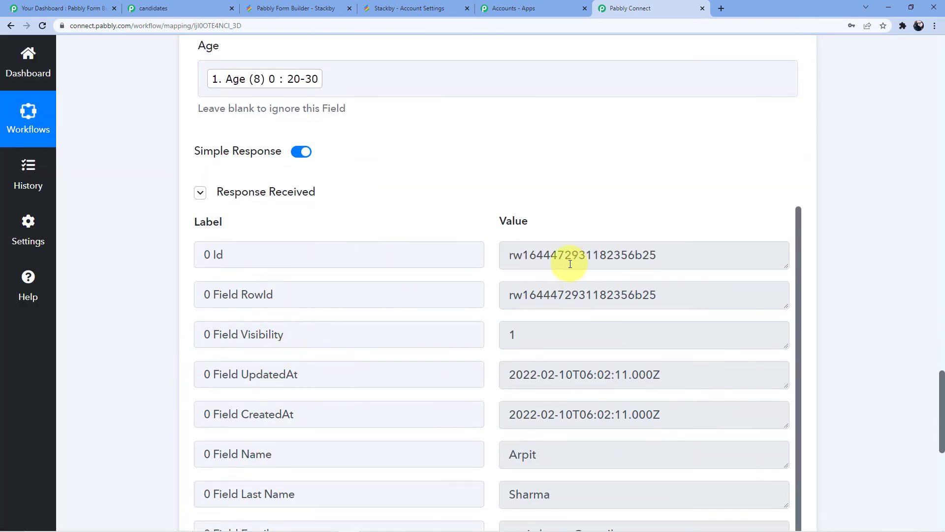
scroll(570, 260, down, 5)
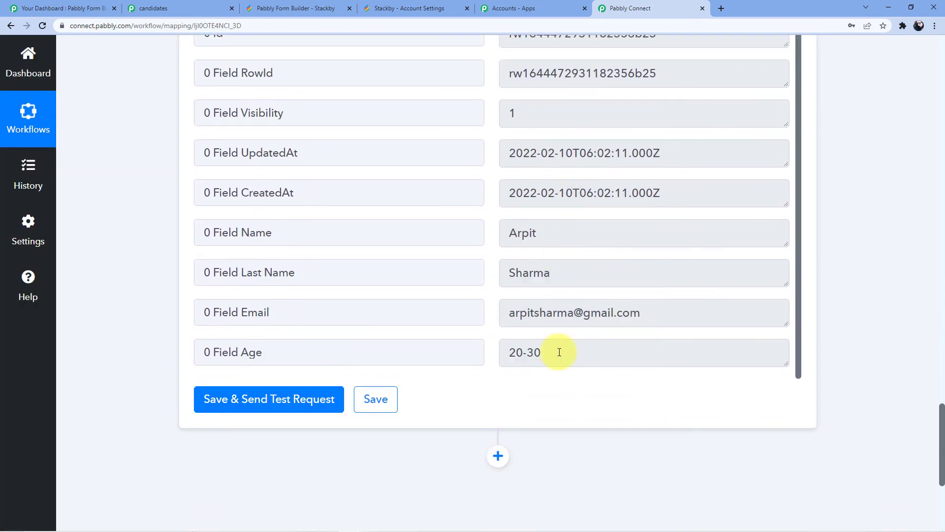
click(316, 6)
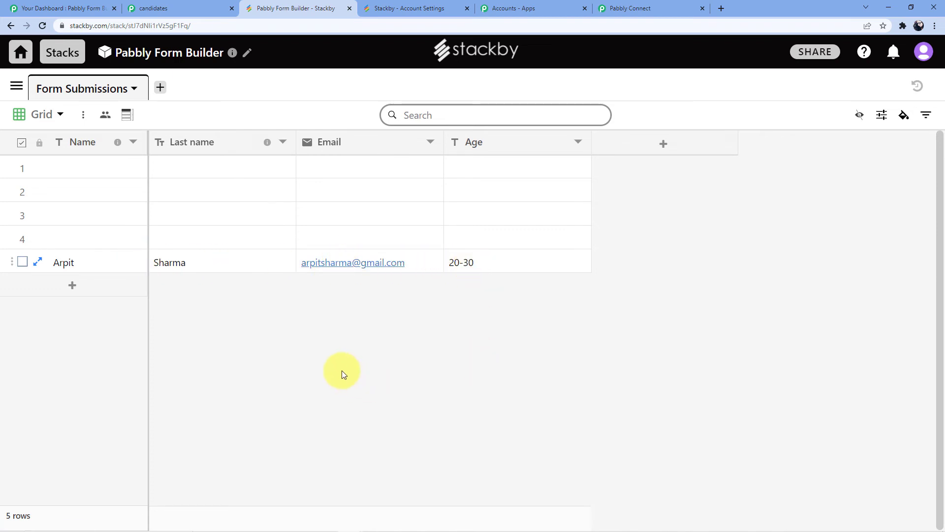
Delete the four empty rows above the test record in the Form Submissions table
click(22, 239)
click(20, 211)
click(20, 190)
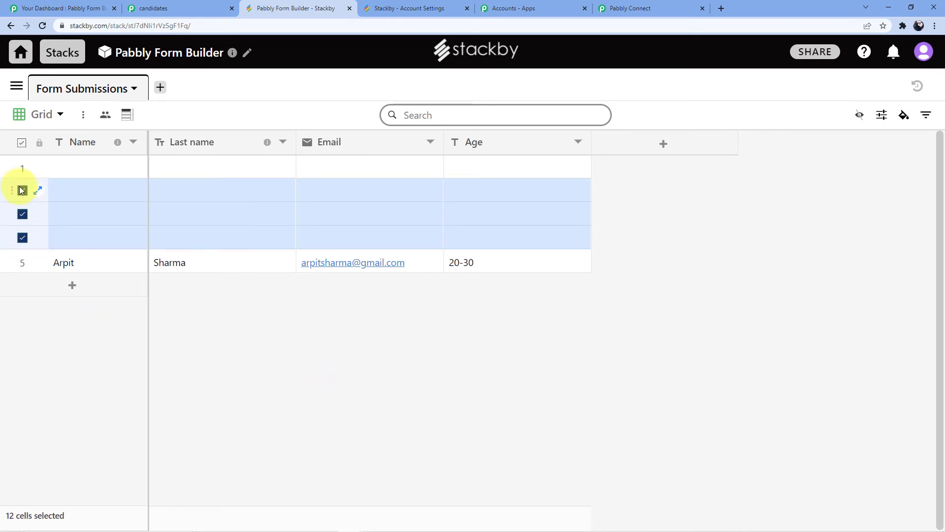
click(22, 168)
right_click(47, 168)
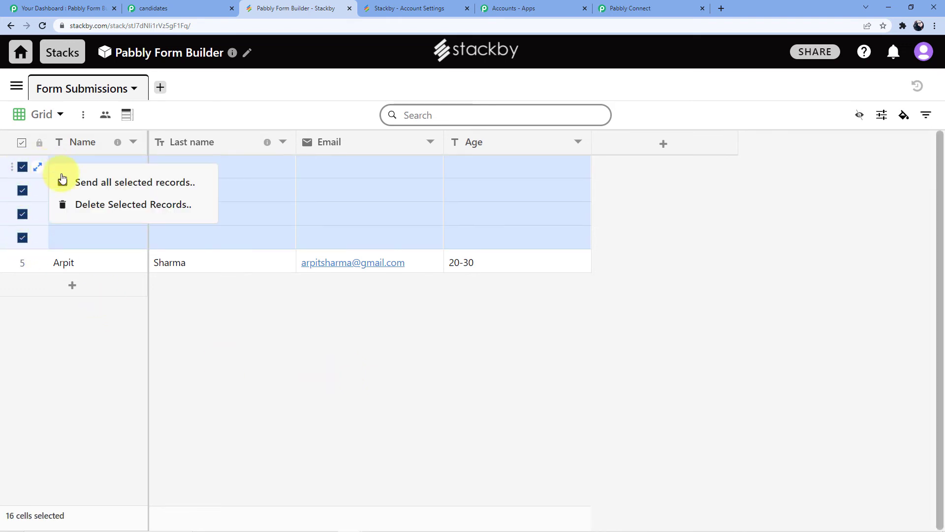
click(93, 203)
click(493, 318)
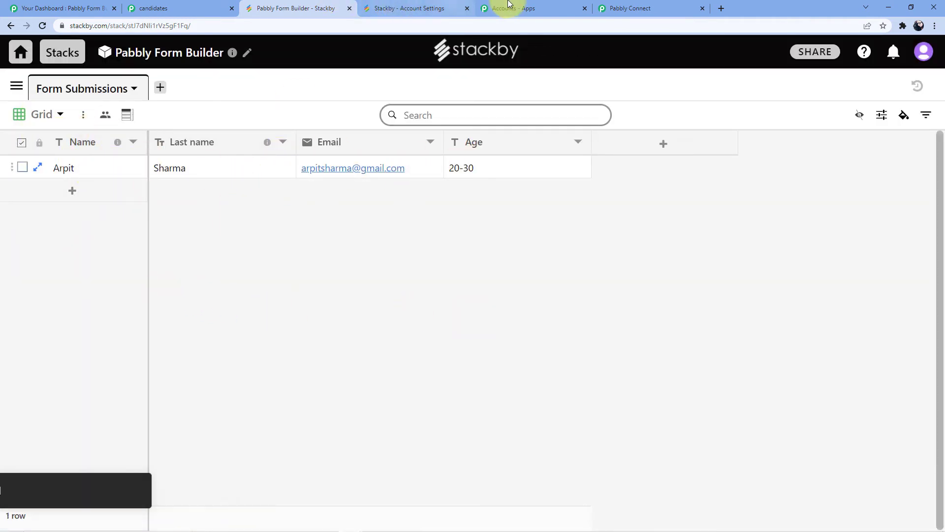
Reload the candidates form and fill in the candidate's first name, last name and email address
click(188, 6)
click(257, 31)
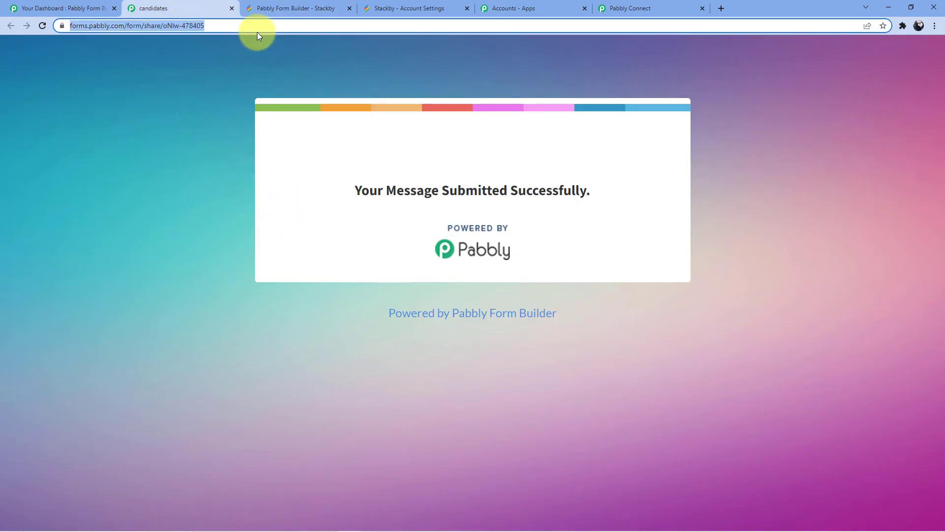
key(Return)
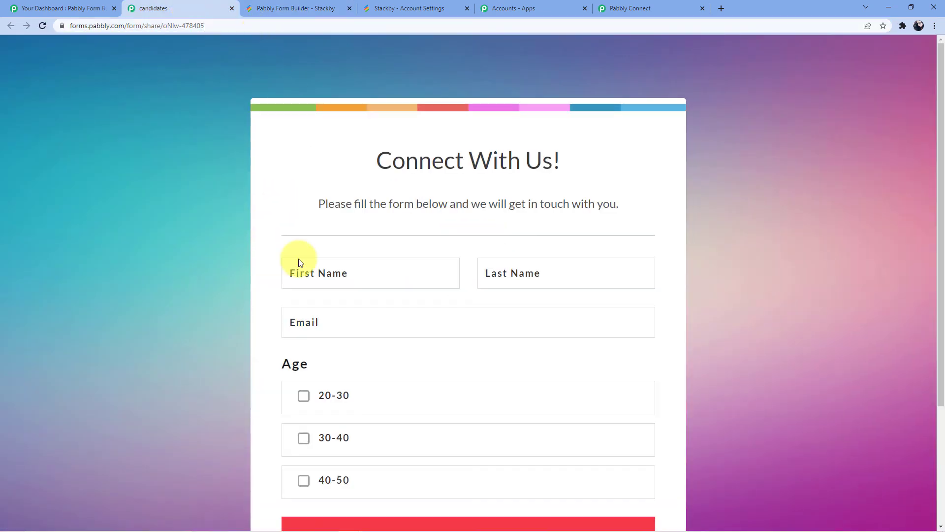
click(347, 282)
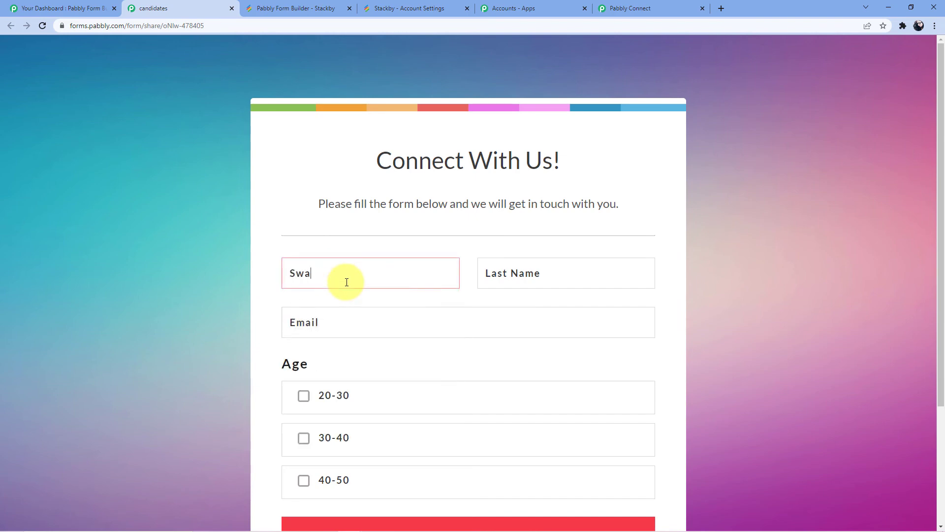
click(541, 265)
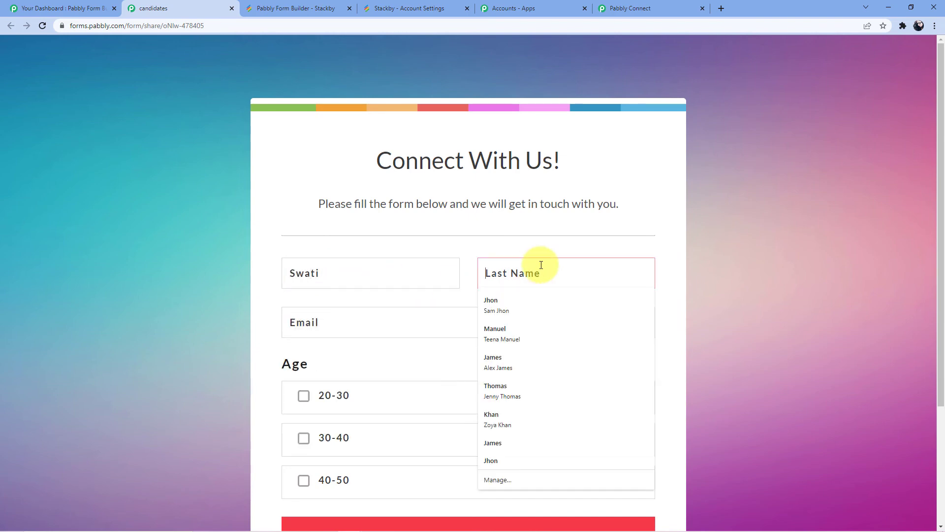
click(349, 321)
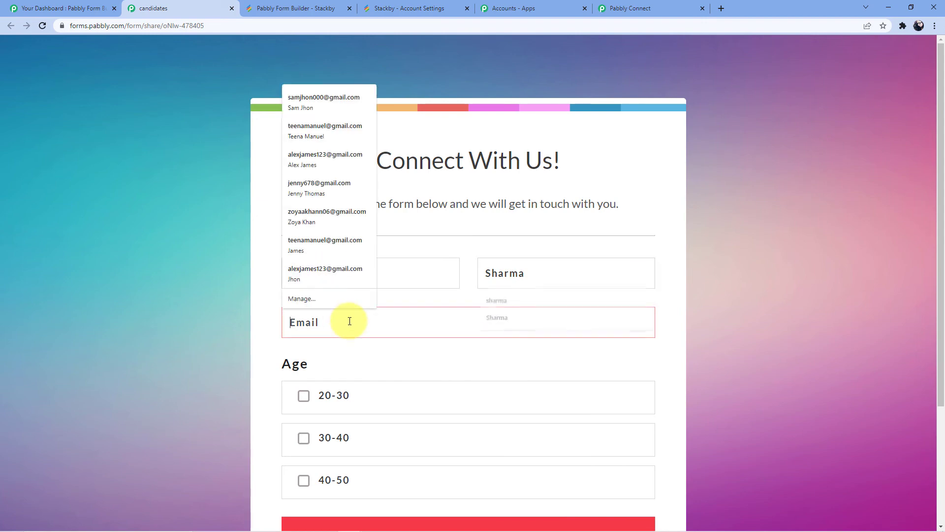
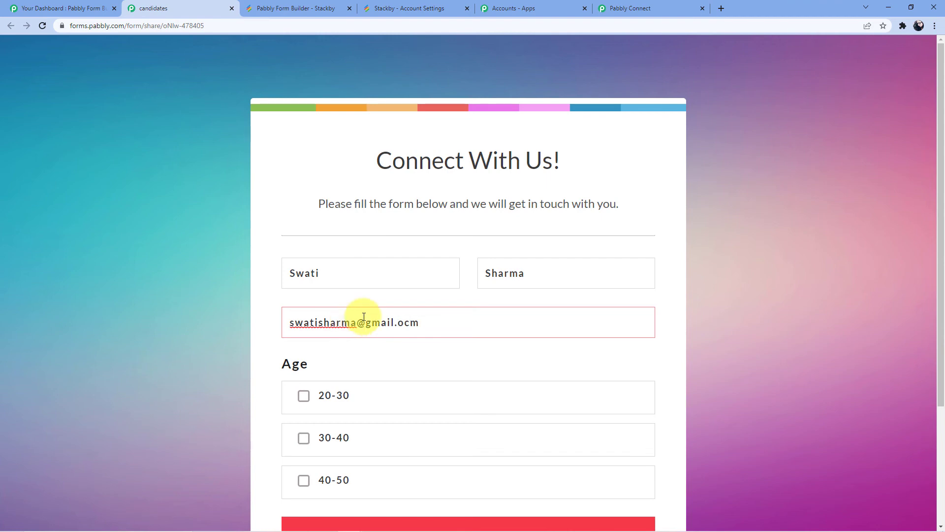
Submit the form with age 20-30 and check the Form Submissions table in Stackby for the new entry
scroll(363, 317, down, 3)
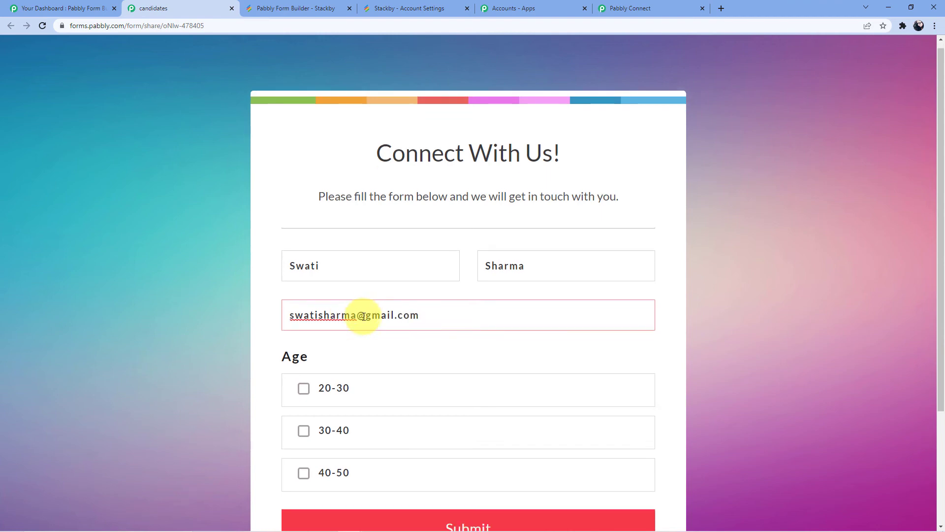
click(305, 248)
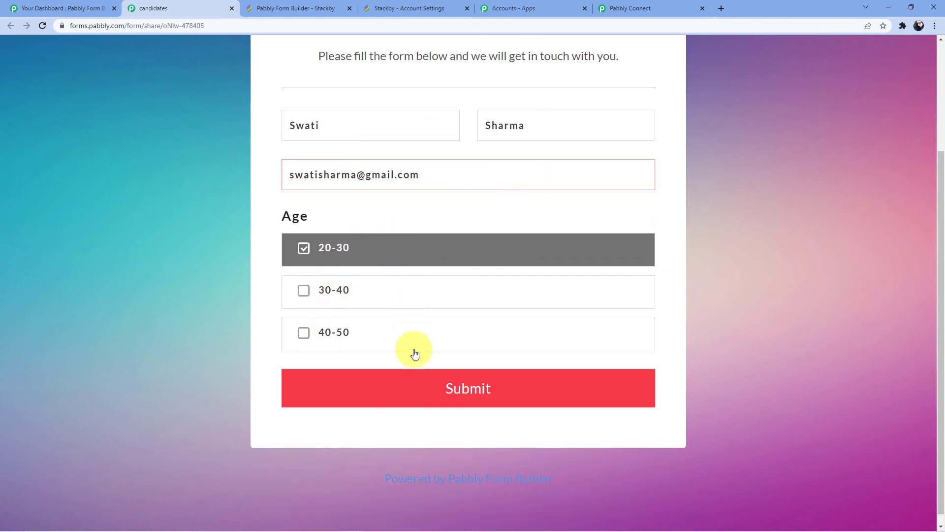
click(404, 378)
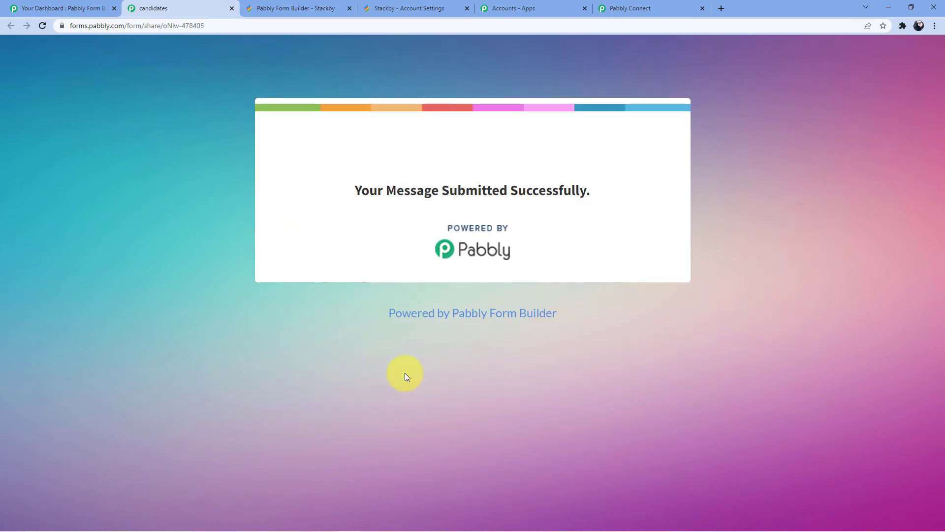
click(321, 4)
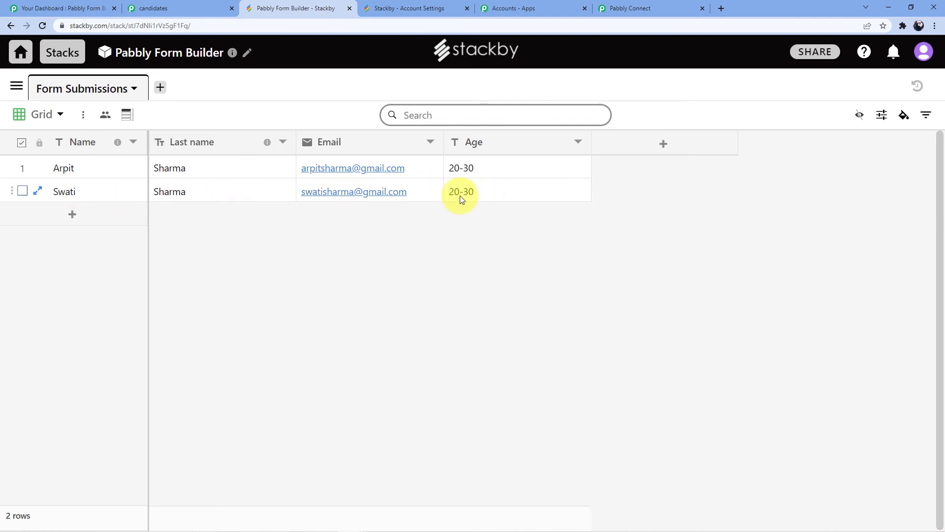
Return to the Pabbly Connect workflow and collapse the Pabbly Form Builder trigger and the Stackby Create a Row action
click(632, 8)
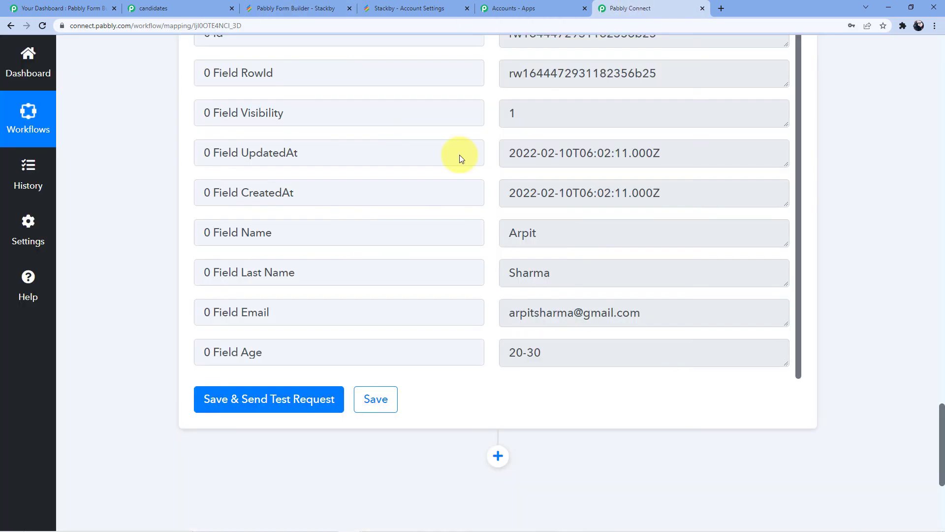
scroll(496, 188, up, 1)
scroll(859, 211, up, 20)
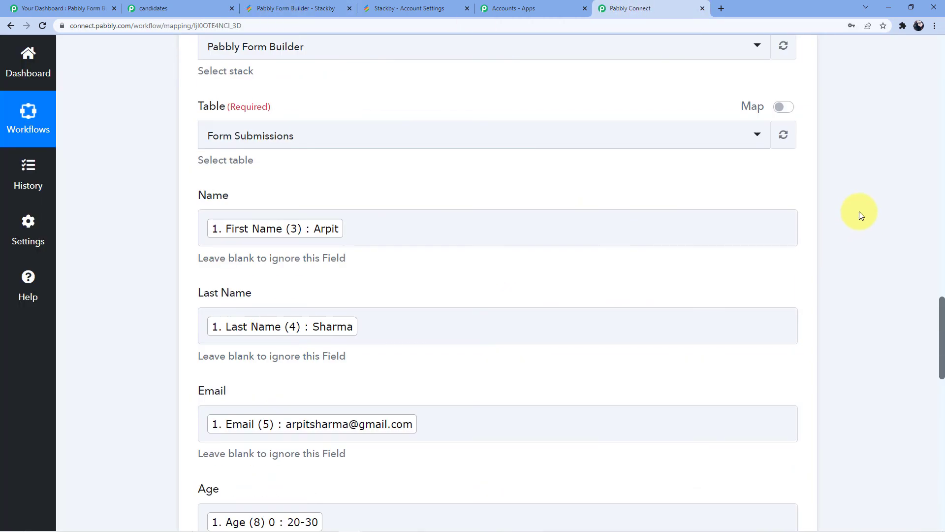
scroll(858, 211, up, 10)
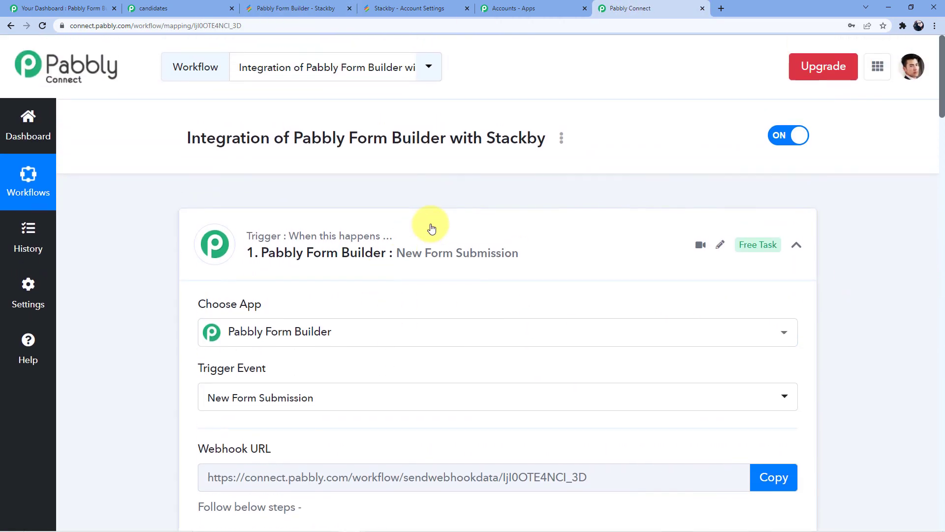
click(428, 225)
scroll(367, 297, down, 2)
click(375, 264)
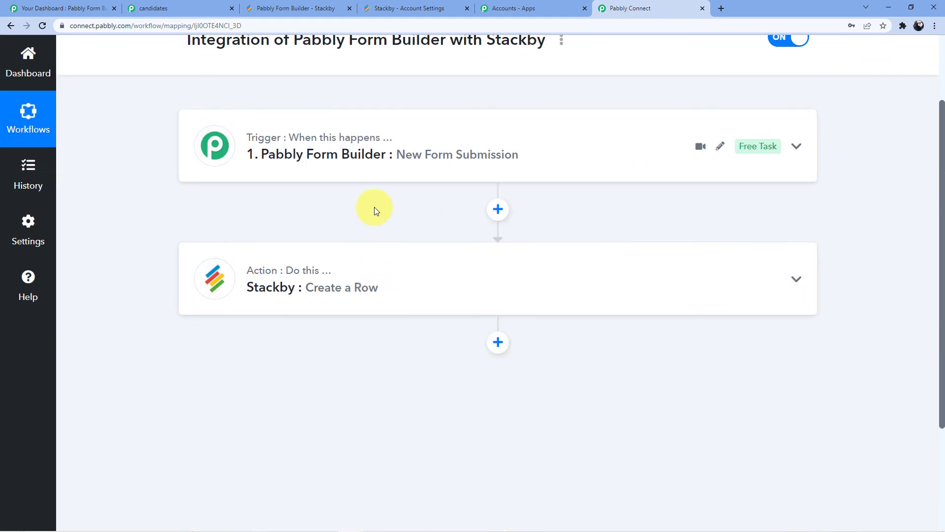